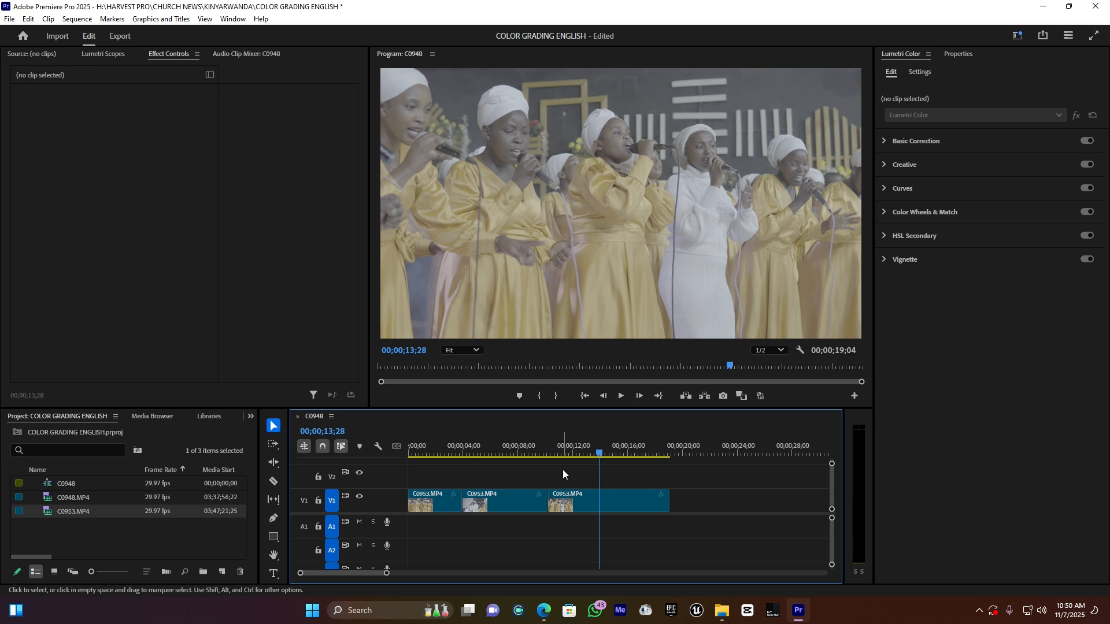
# Step: Create a new adjustment layer in the COLOR GRADING ENGLISH project, accepting the default settings
pyautogui.click(512, 538)
pyautogui.click(251, 416)
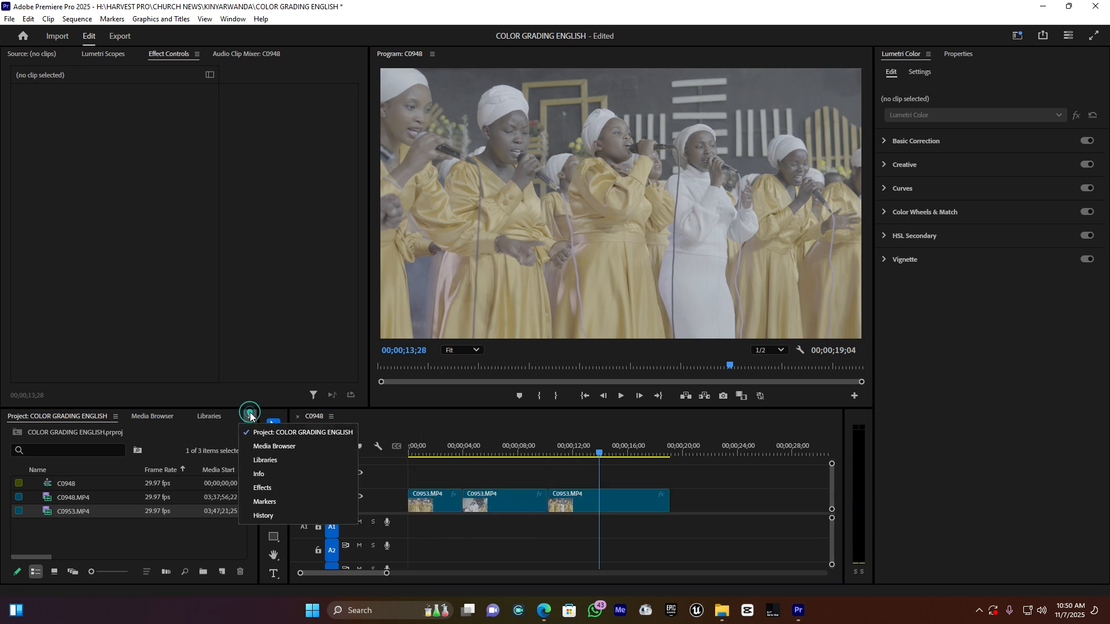
pyautogui.click(282, 432)
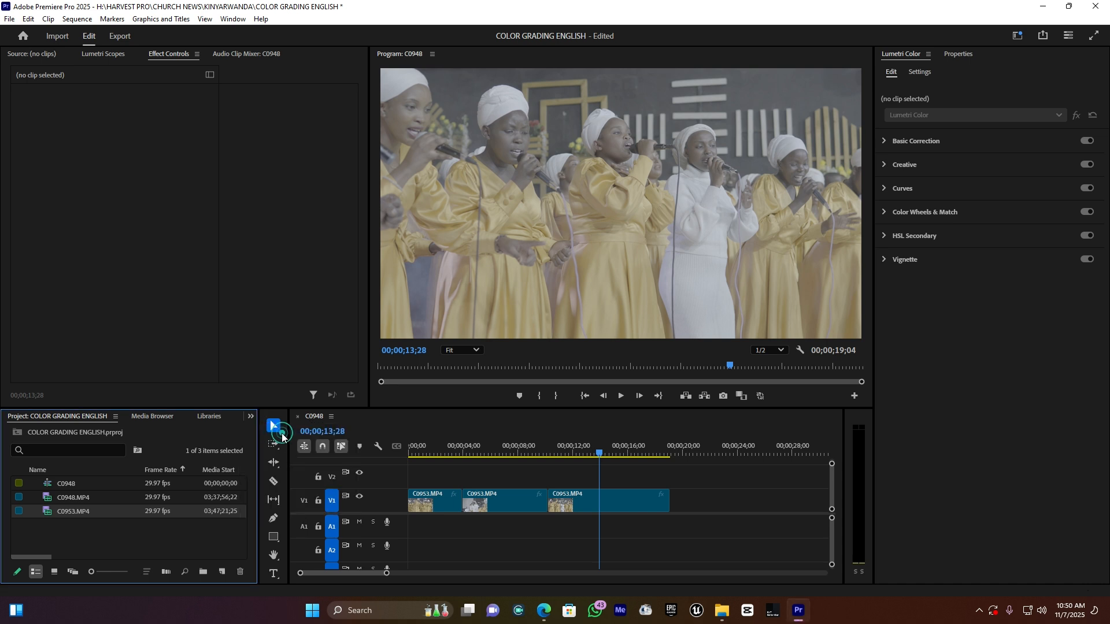
pyautogui.click(223, 571)
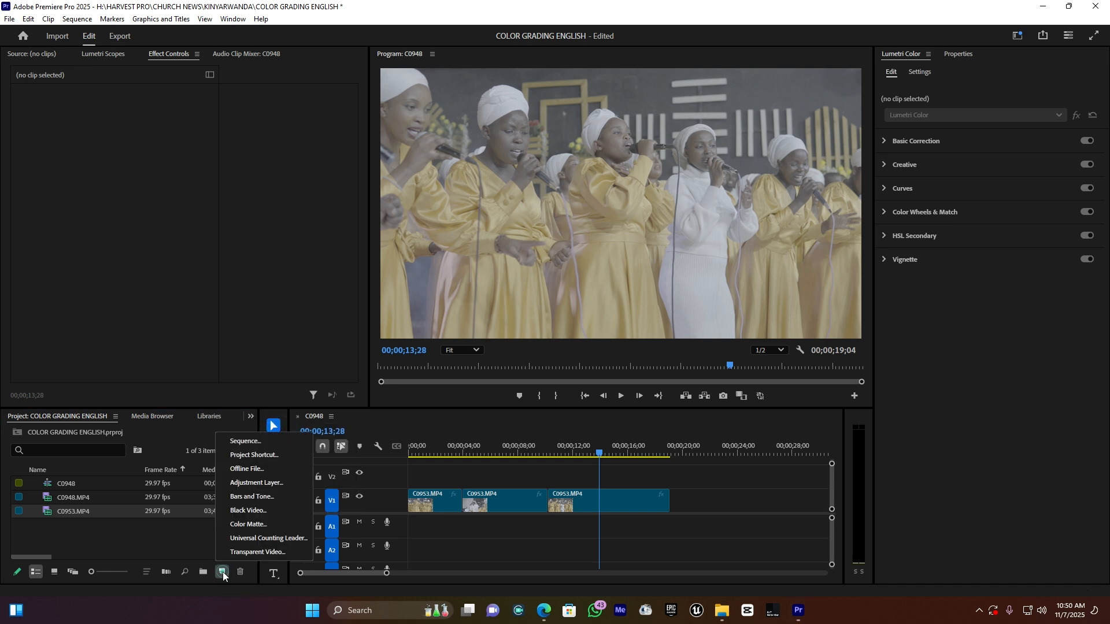
pyautogui.click(289, 483)
pyautogui.click(591, 354)
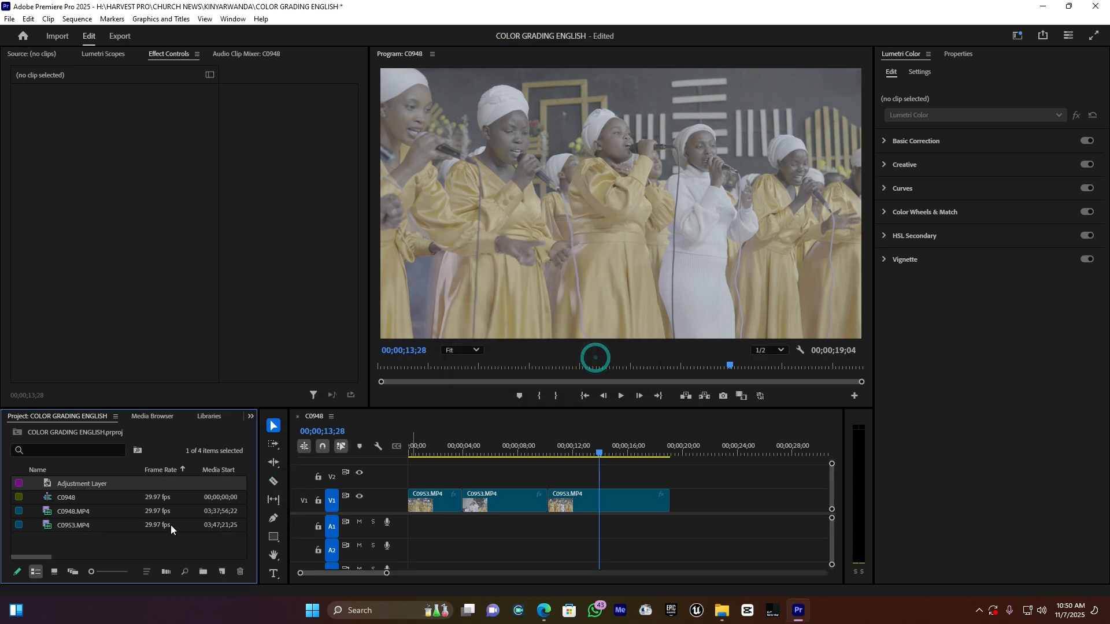
# Step: Place the adjustment layer on track V2 so it spans all the C0953.MP4 clips, and select it for Lumetri Color grading
pyautogui.moveTo(64, 484); pyautogui.dragTo(669, 474)
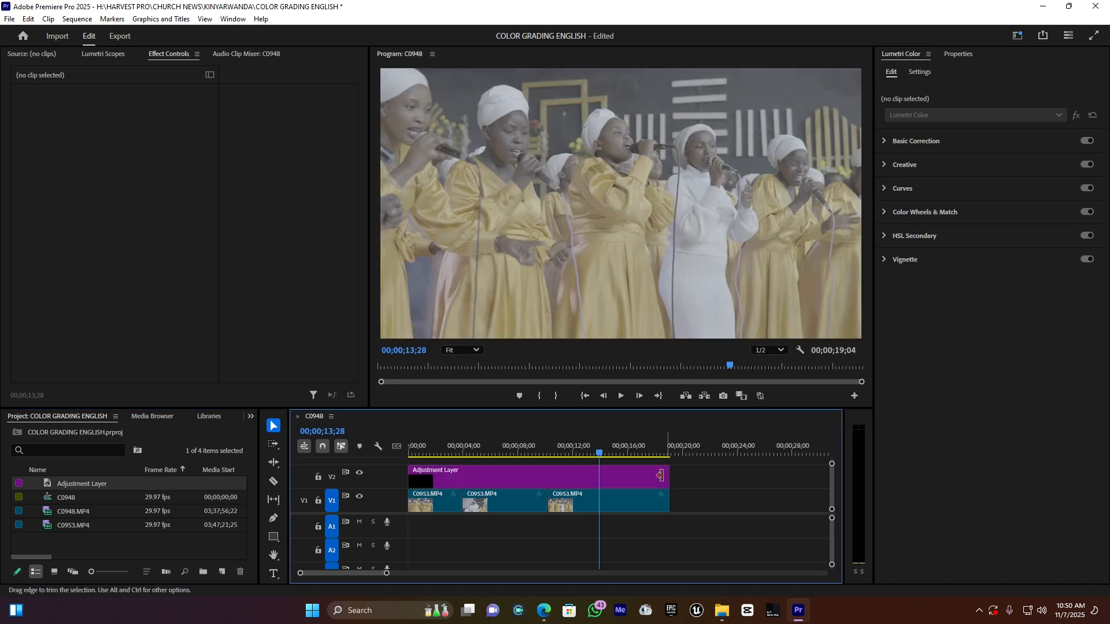
pyautogui.click(556, 475)
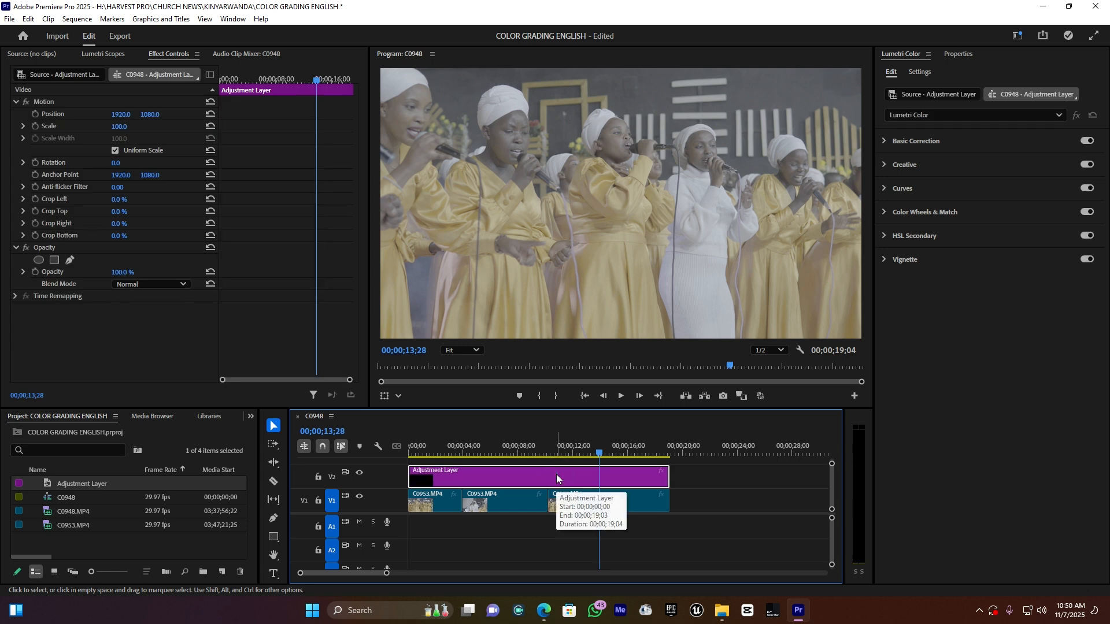
pyautogui.click(980, 387)
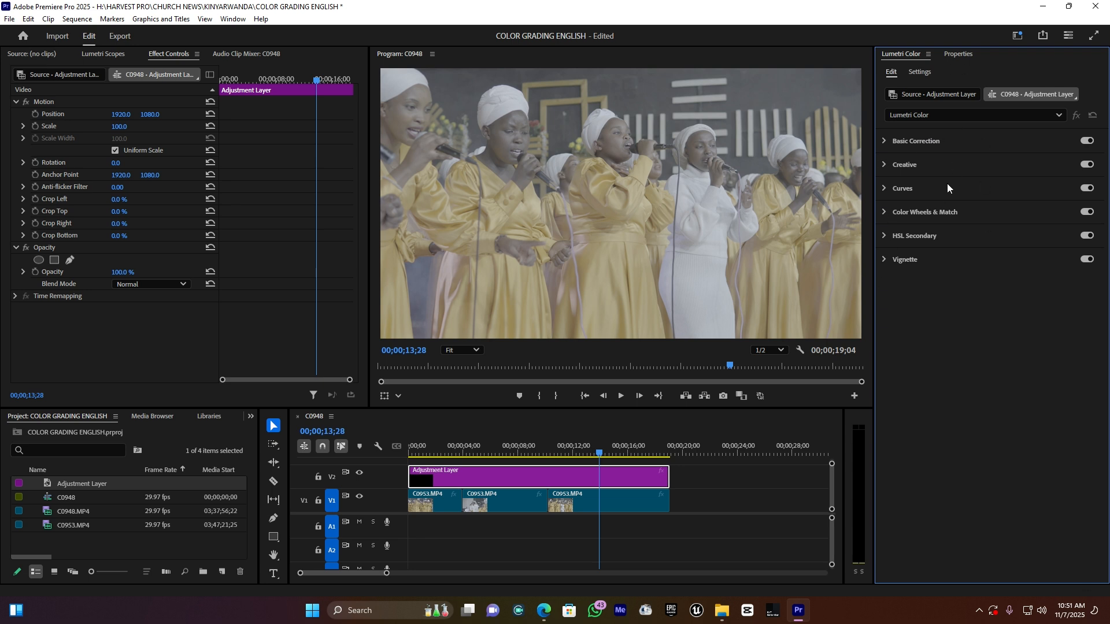
# Step: Load U-SONY-S-LOG3-V1-LTR.cube from the Music folder as the Basic Correction input LUT
pyautogui.click(931, 143)
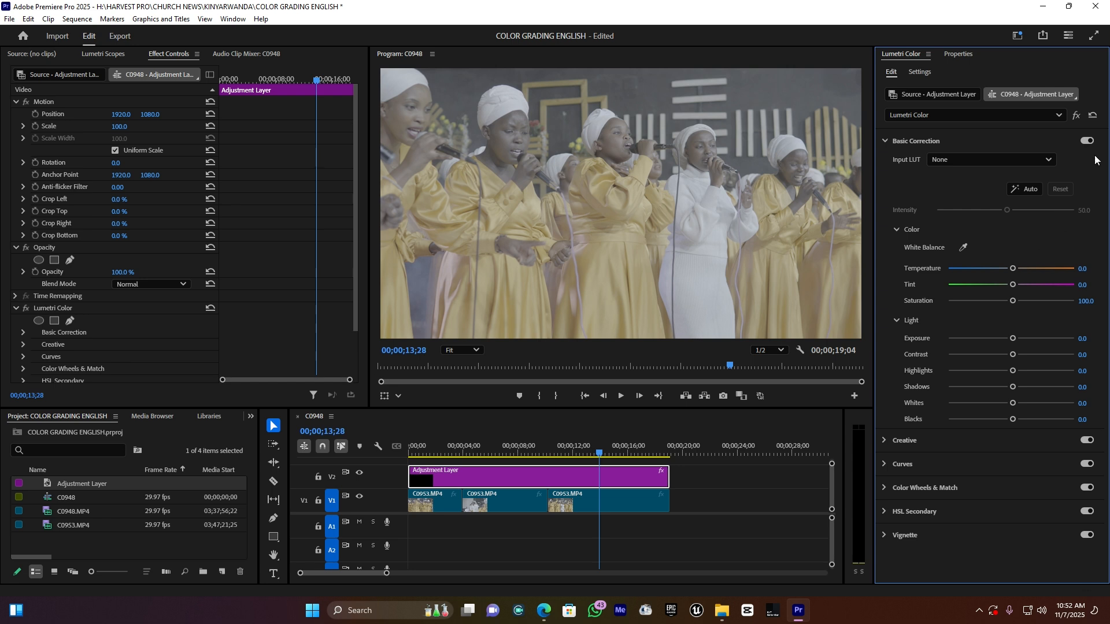
pyautogui.click(952, 161)
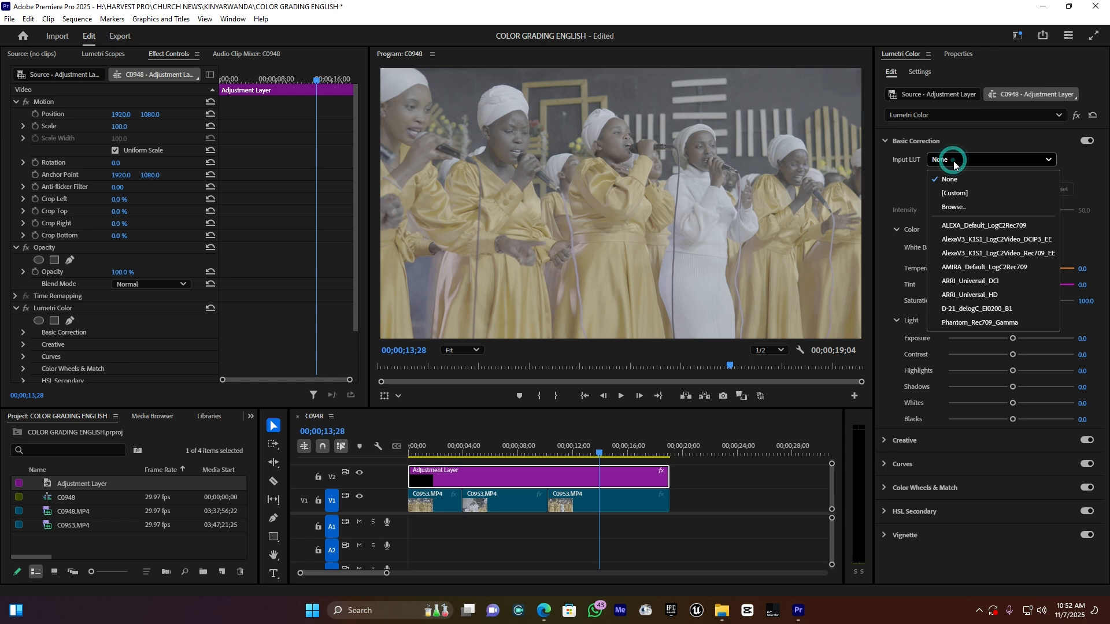
pyautogui.click(957, 210)
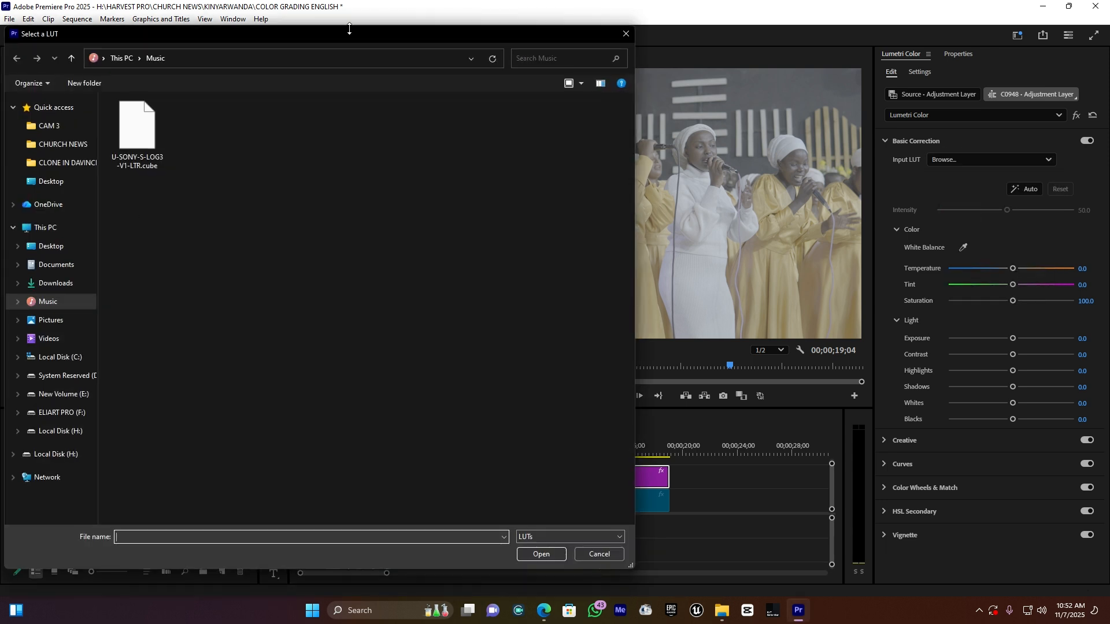
pyautogui.moveTo(352, 40); pyautogui.dragTo(493, 61)
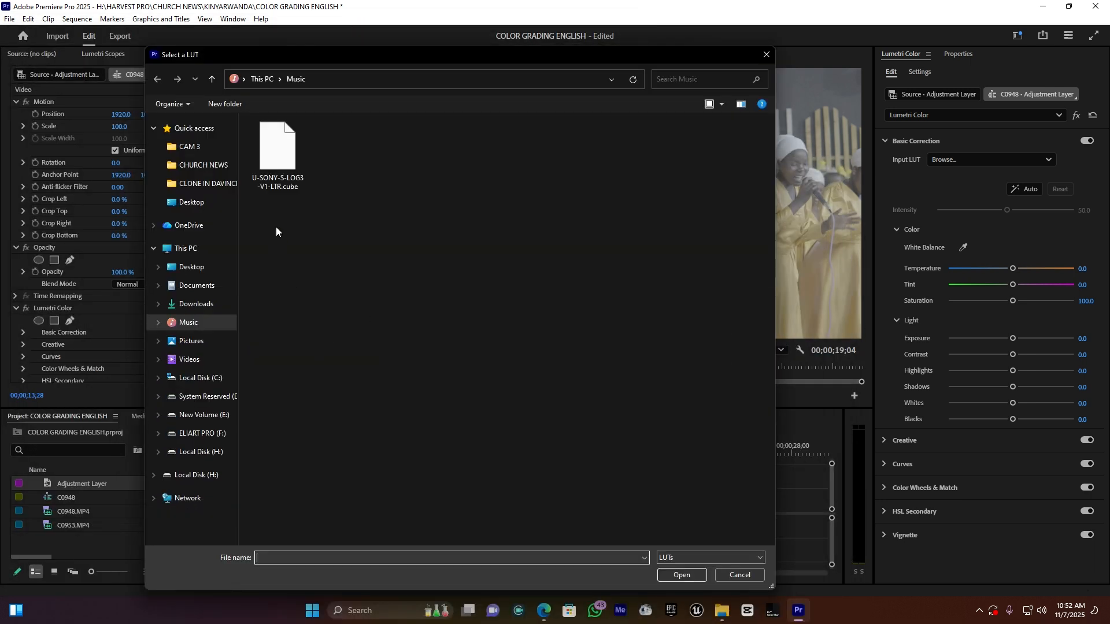
pyautogui.doubleClick(278, 152)
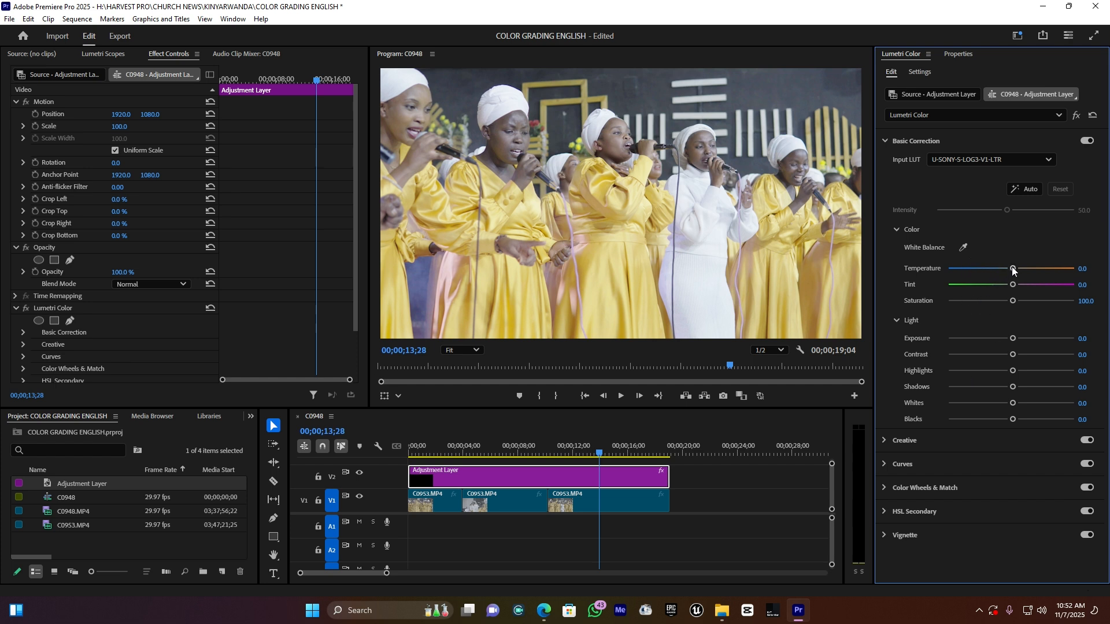
# Step: Set the adjustment layer's Temperature to 7.8, Saturation to 112.3 and Contrast to 26.0
pyautogui.moveTo(1013, 269); pyautogui.dragTo(1017, 271)
pyautogui.moveTo(1012, 302); pyautogui.dragTo(1020, 302)
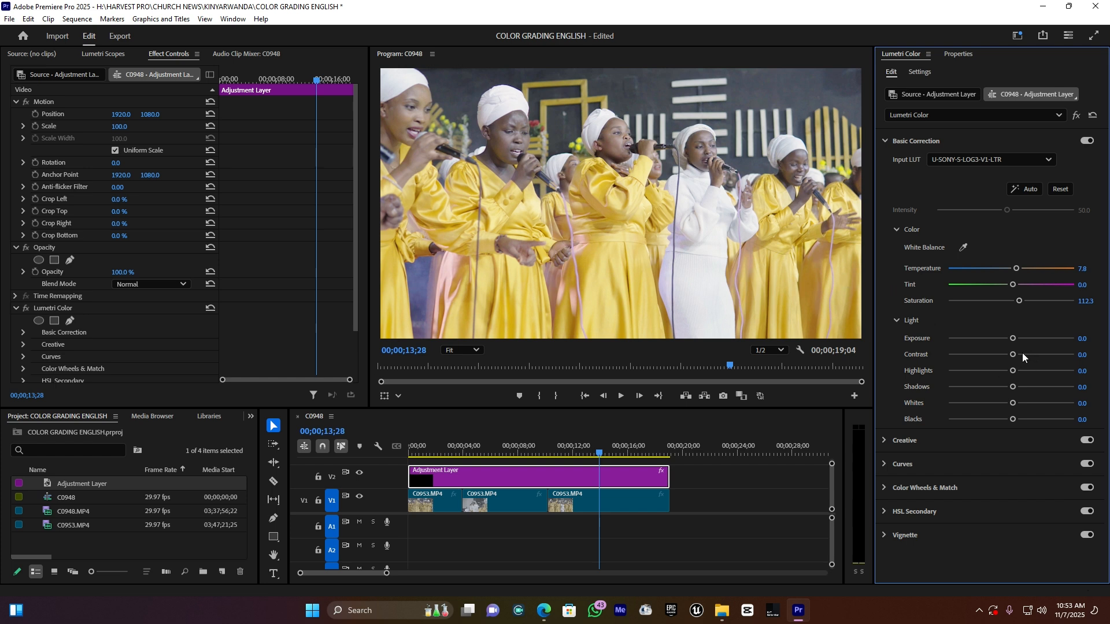
pyautogui.moveTo(1016, 353); pyautogui.dragTo(1022, 354)
# Step: Review the grade on other shots in the sequence, at 00;00;02;01 and 00;00;12;01
pyautogui.click(517, 445)
pyautogui.moveTo(518, 443); pyautogui.dragTo(436, 445)
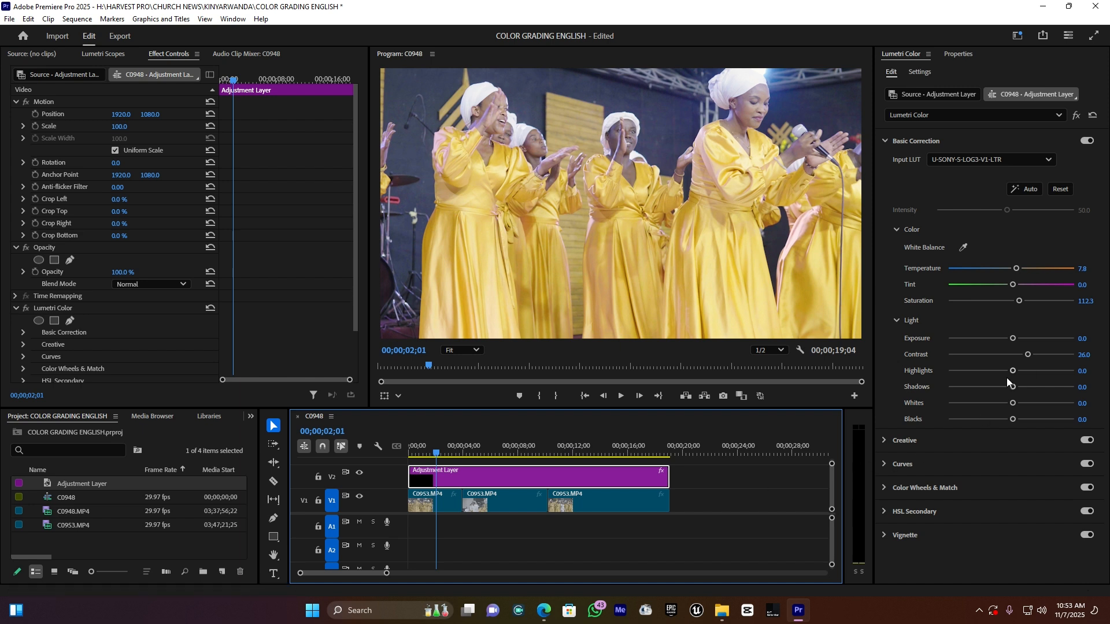
pyautogui.click(574, 446)
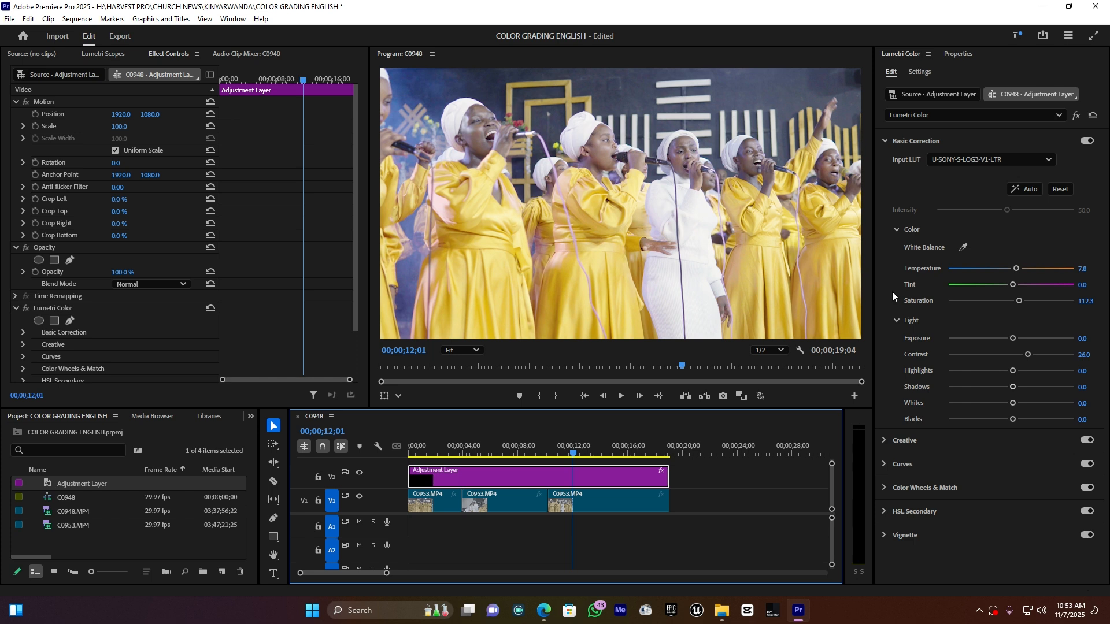
# Step: Set Blacks to -22.4 and Contrast to 35.2, and compare the image with track V2 hidden and shown
pyautogui.moveTo(1013, 419); pyautogui.dragTo(997, 422)
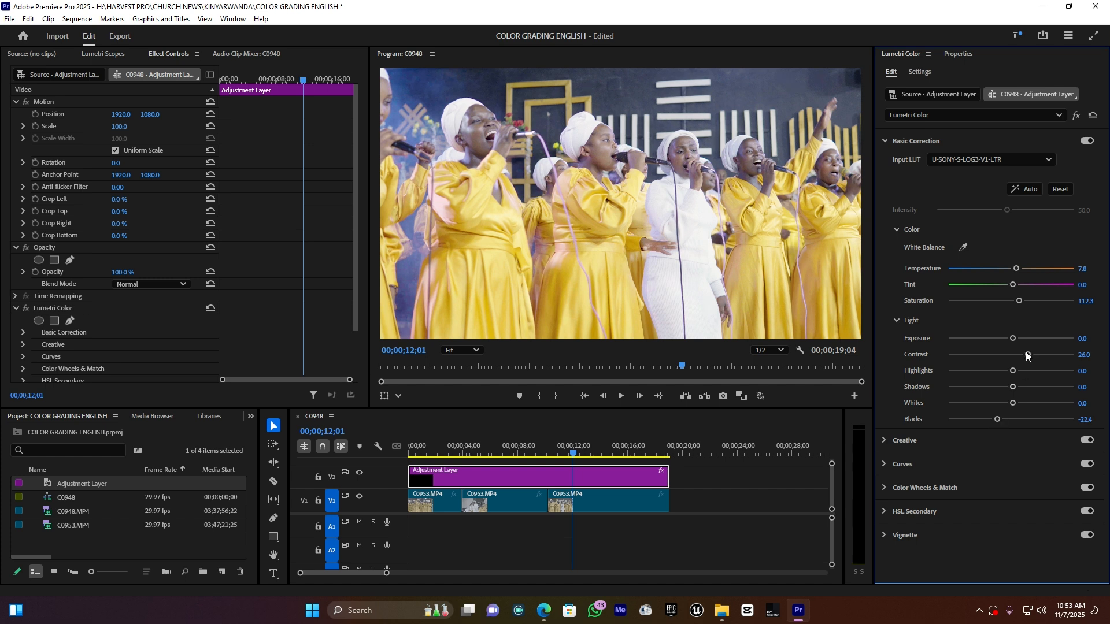
pyautogui.moveTo(1028, 355); pyautogui.dragTo(1032, 354)
pyautogui.click(359, 473)
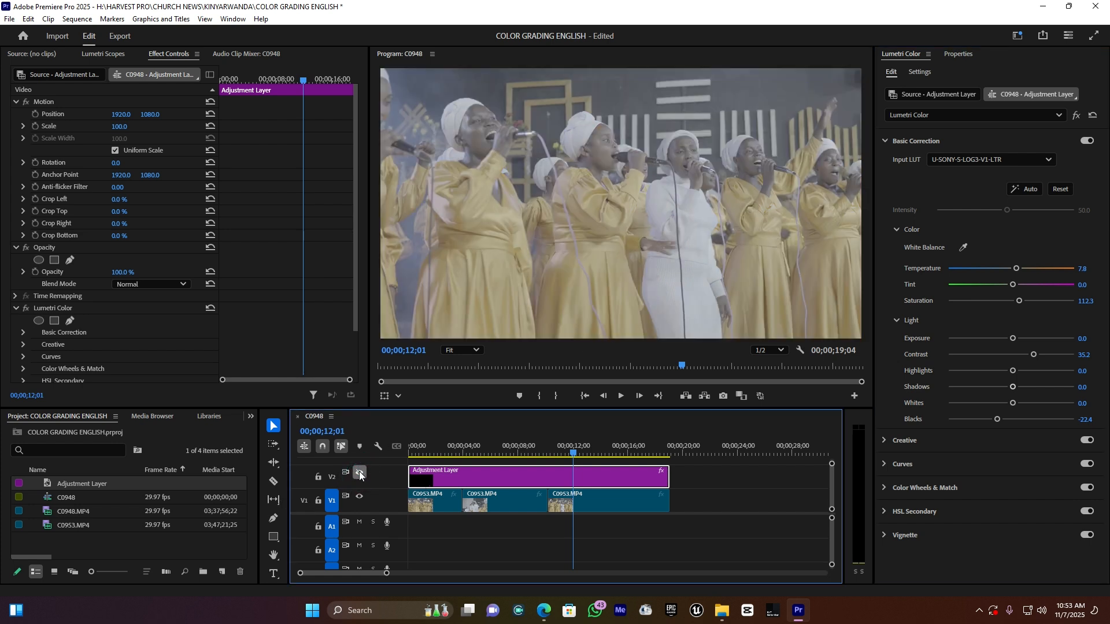
pyautogui.click(359, 473)
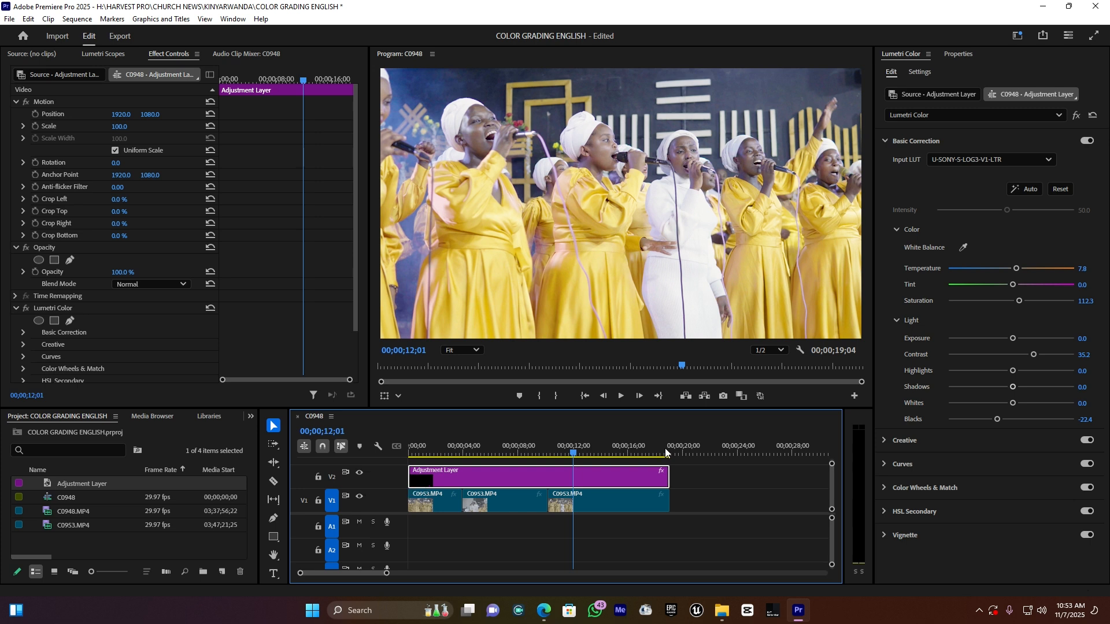
# Step: Close Basic Correction and open the Hue Saturation Curves at the Hue vs Sat curve
pyautogui.click(925, 144)
pyautogui.click(925, 141)
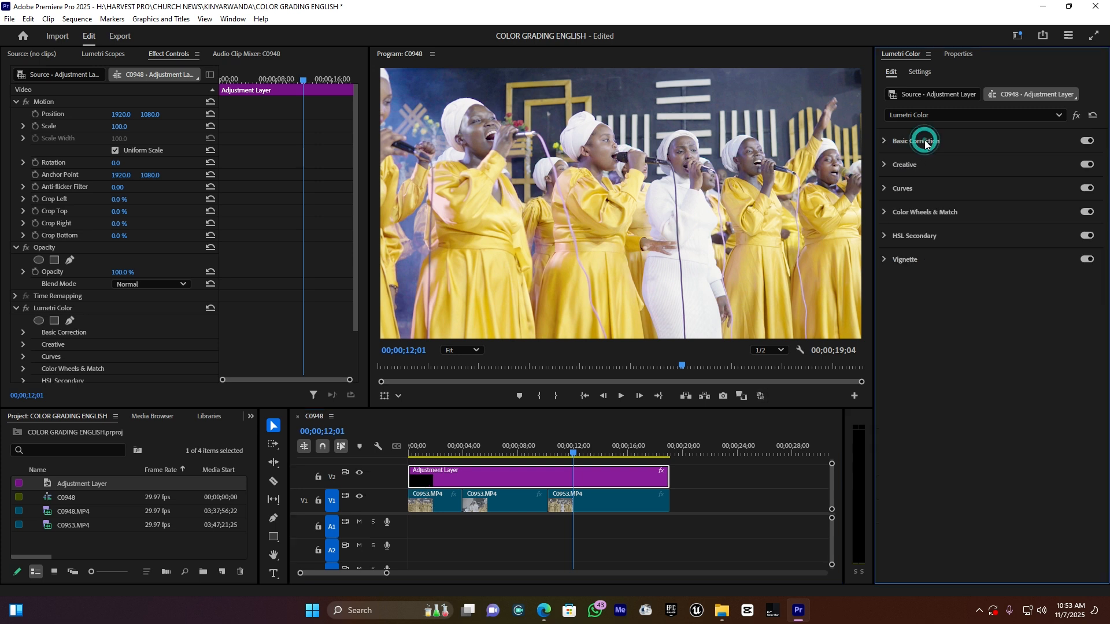
pyautogui.click(910, 187)
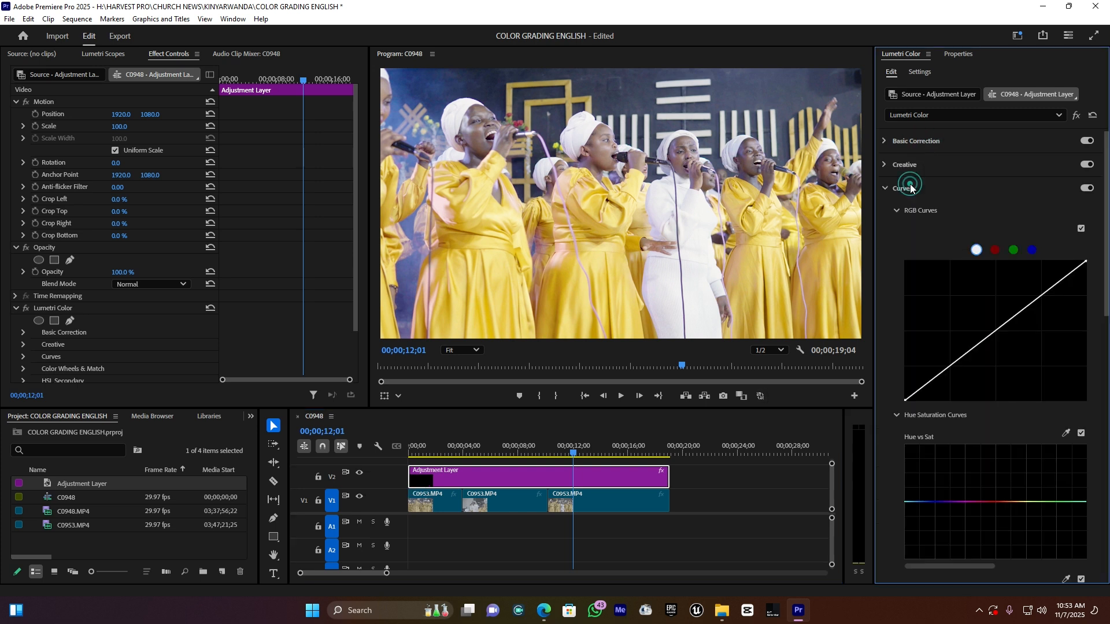
pyautogui.scroll(-4, 938, 321)
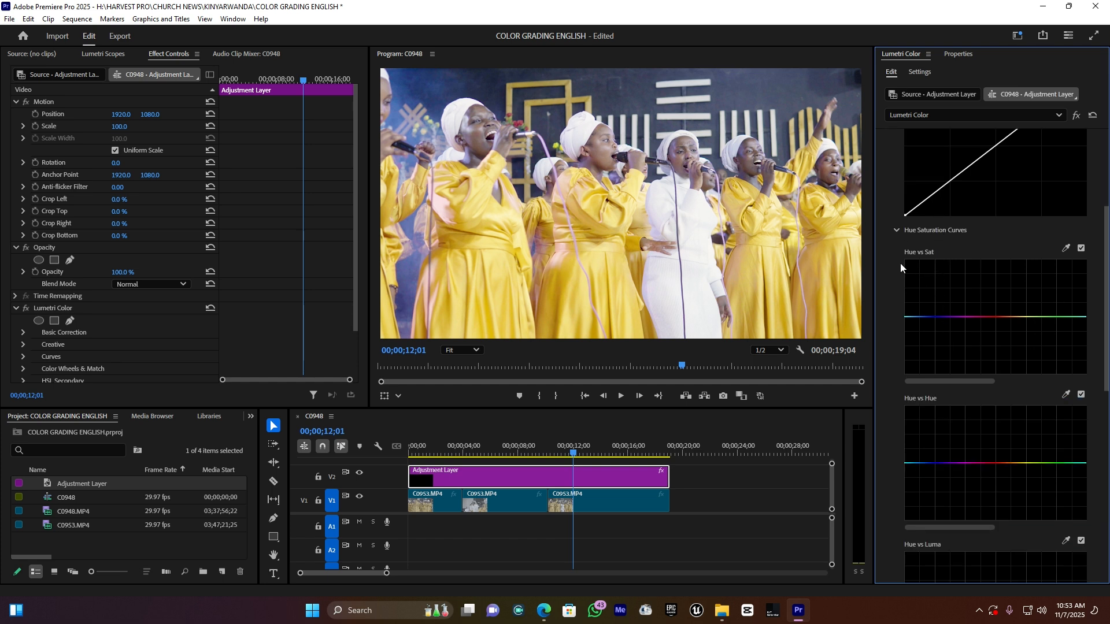
pyautogui.scroll(-1, 940, 412)
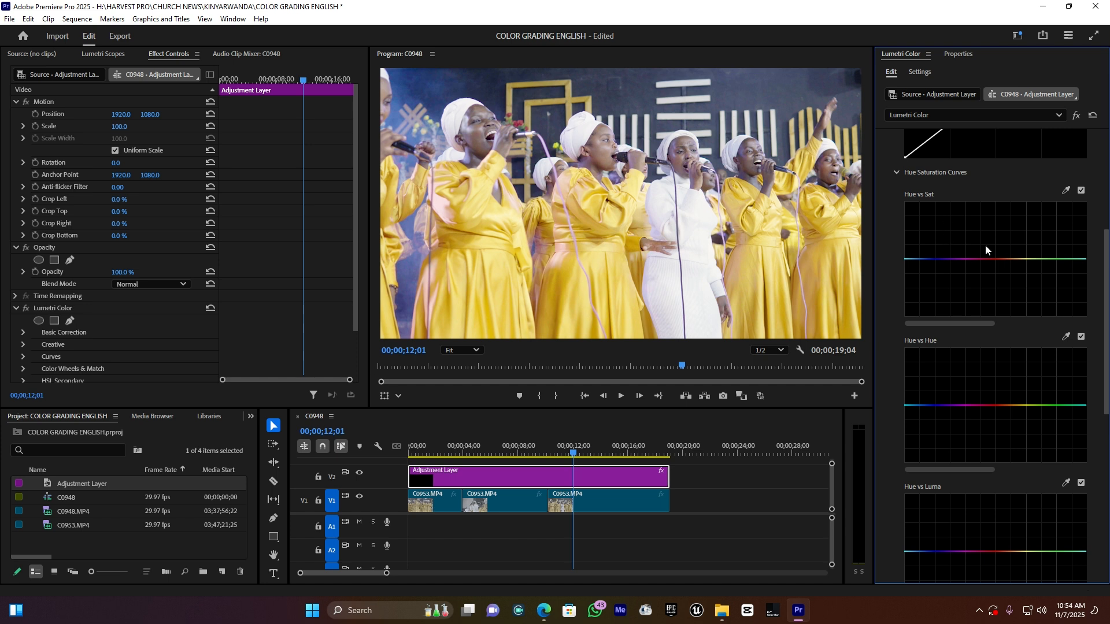
pyautogui.scroll(2, 985, 245)
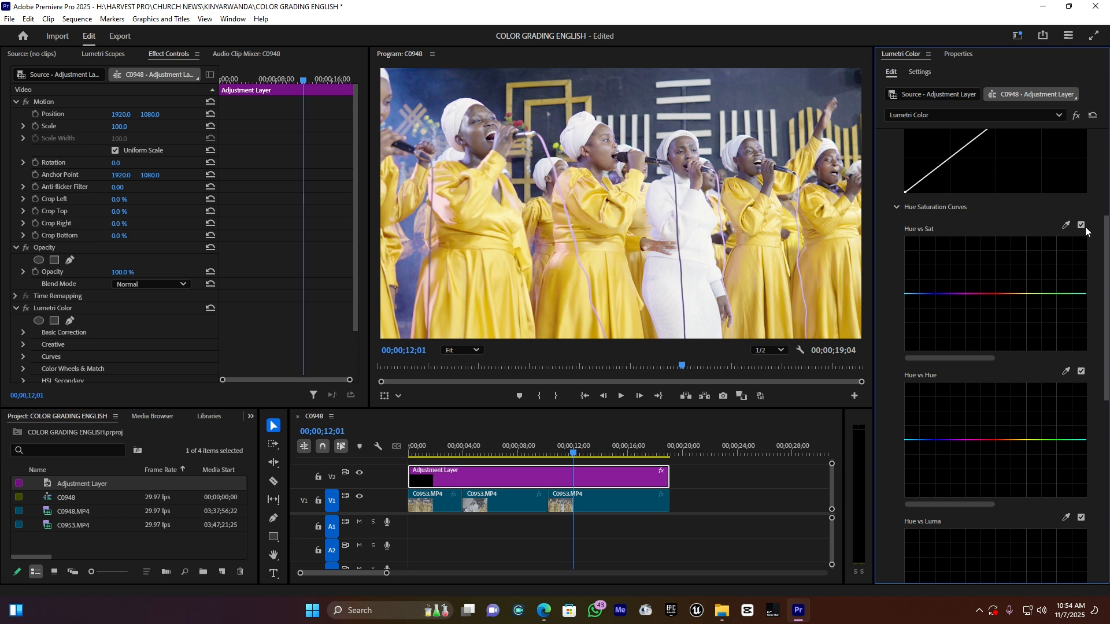
# Step: Try sampling the yellow dress and lowering its saturation on the Hue vs Sat curve, and undo it
pyautogui.click(1065, 225)
pyautogui.click(570, 272)
pyautogui.moveTo(1014, 296); pyautogui.dragTo(1015, 330)
pyautogui.hotkey('ctrl', 'z')
# Step: Anchor the Hue vs Sat curve at yellow and red, testing and removing a raised orange point between them
pyautogui.click(1026, 294)
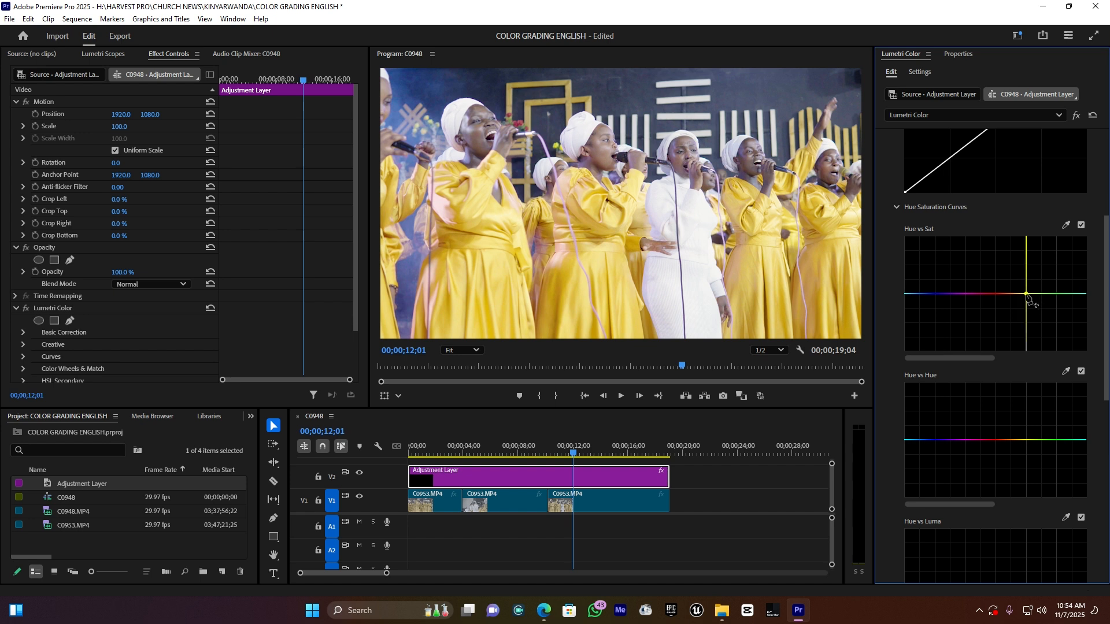
pyautogui.click(993, 295)
pyautogui.click(1008, 294)
pyautogui.moveTo(1008, 295); pyautogui.dragTo(1008, 283)
pyautogui.keyDown('ctrl'); pyautogui.click(1008, 282); pyautogui.keyUp('ctrl')
# Step: Anchor the Hue vs Sat curve at cyan and violet, and raise the blue and green hues slightly
pyautogui.click(1077, 294)
pyautogui.click(945, 293)
pyautogui.moveTo(928, 294); pyautogui.dragTo(926, 286)
pyautogui.moveTo(1053, 294); pyautogui.dragTo(1053, 285)
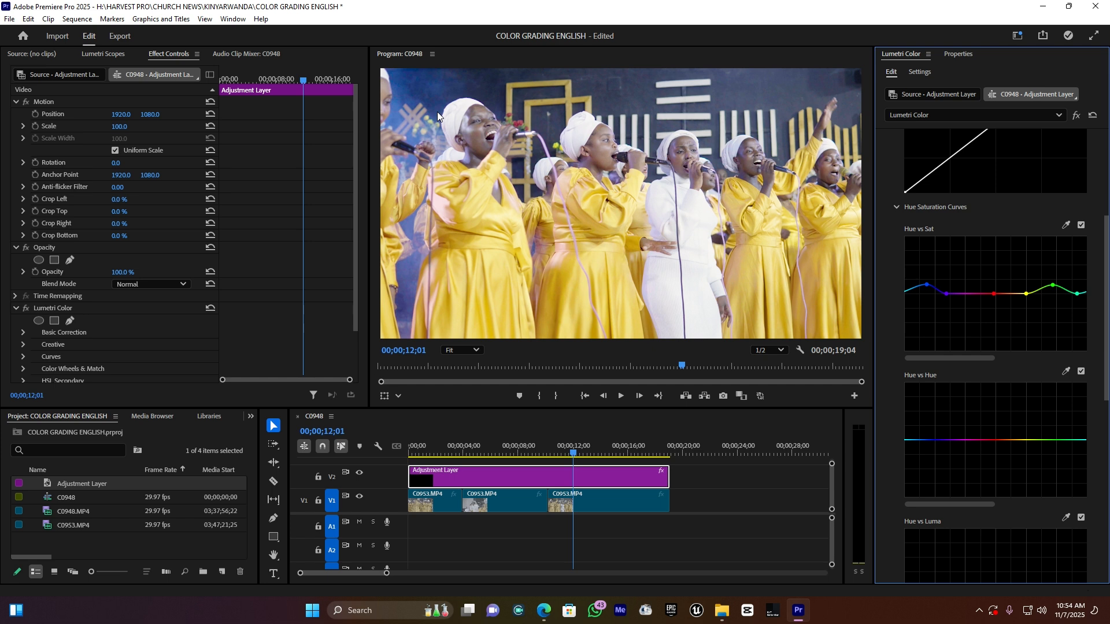
# Step: Anchor the Hue vs Hue curve at yellow and red, and raise an orange point slightly between them
pyautogui.scroll(-5, 998, 324)
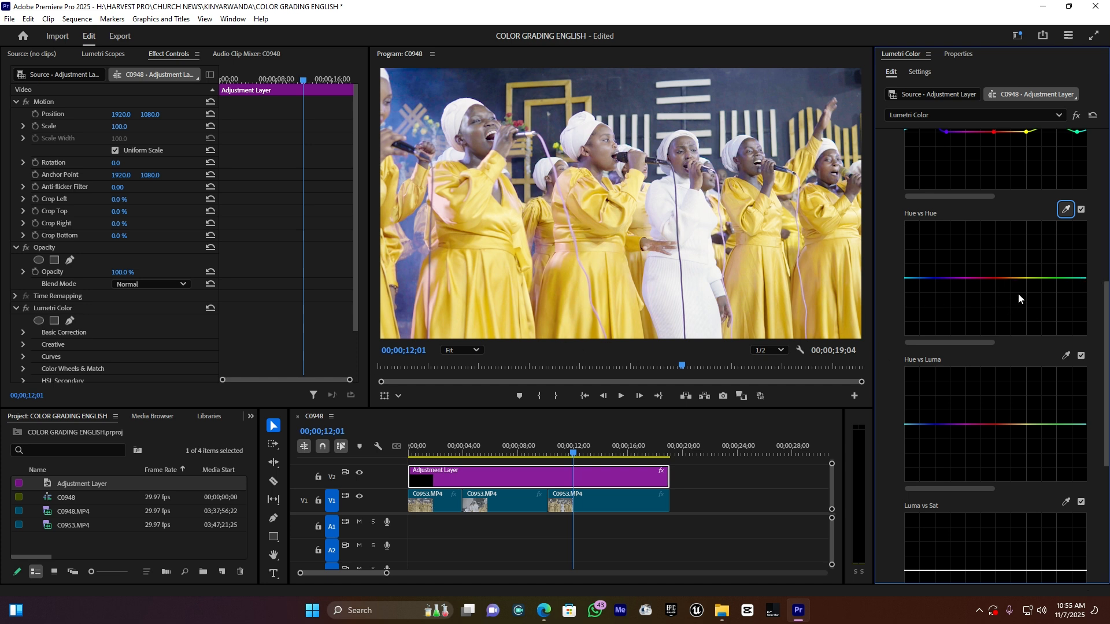
pyautogui.click(1023, 278)
pyautogui.click(997, 278)
pyautogui.moveTo(1011, 281); pyautogui.dragTo(1011, 274)
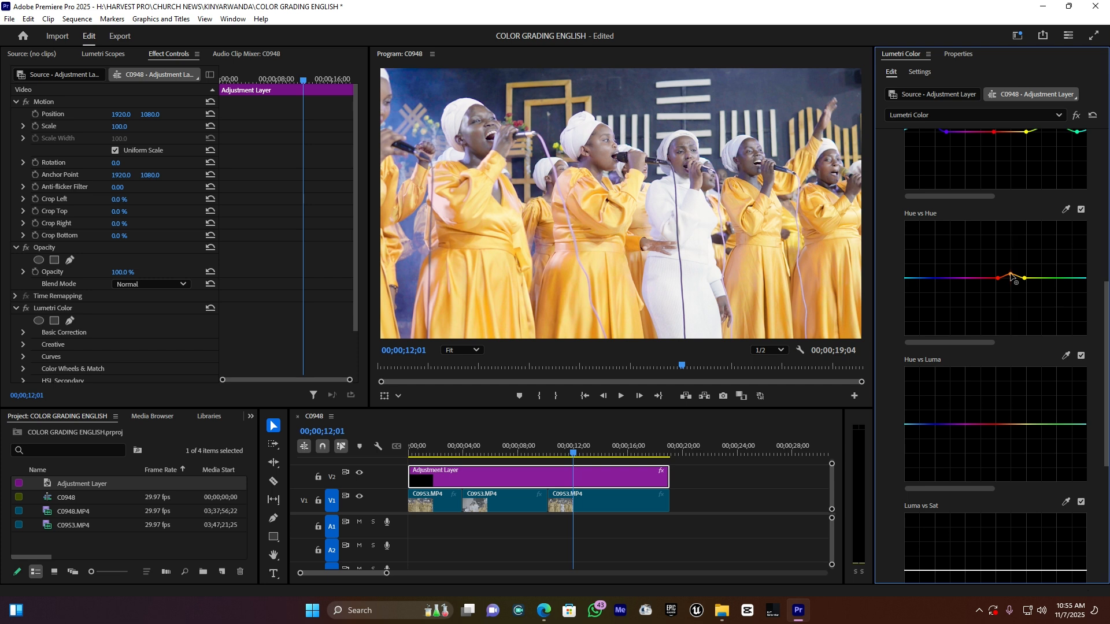
# Step: Try a strong downward shift of the orange point on Hue vs Hue, undo it, and fine-tune the point to a slight raise
pyautogui.moveTo(1011, 276); pyautogui.dragTo(1012, 299)
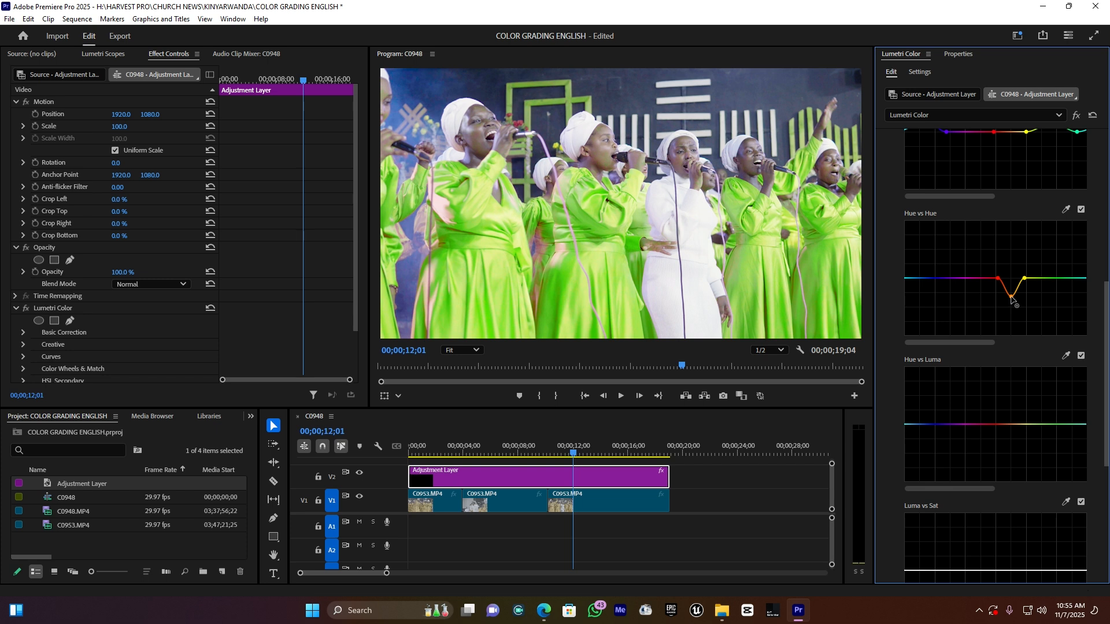
pyautogui.hotkey('ctrl', 'z')
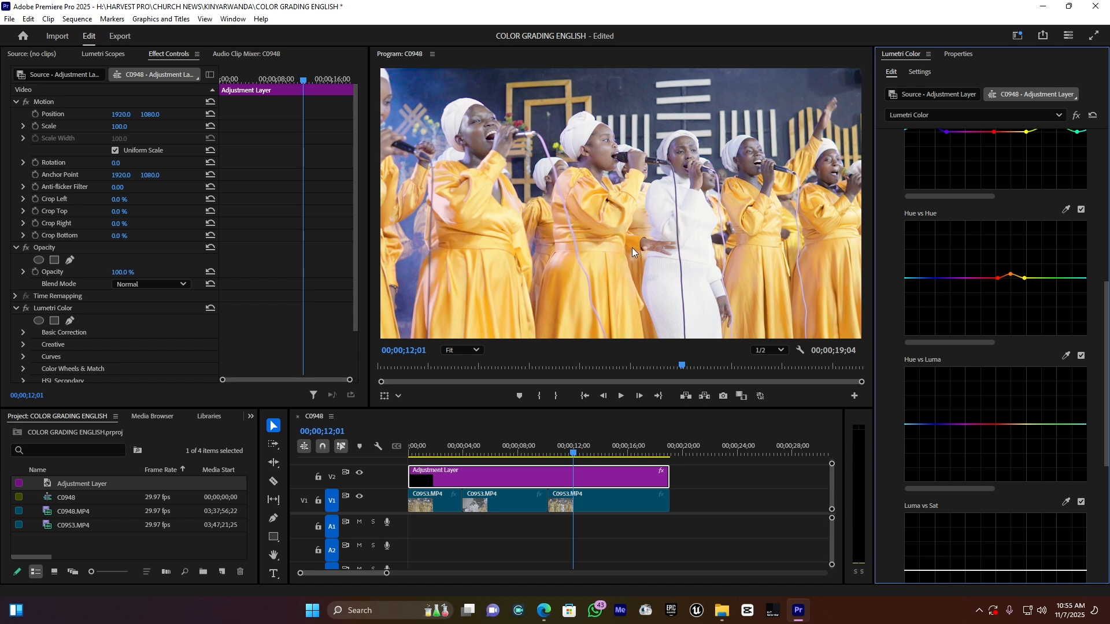
pyautogui.keyDown('ctrl'); pyautogui.click(1011, 278); pyautogui.keyUp('ctrl')
pyautogui.moveTo(1011, 277); pyautogui.dragTo(1011, 277)
# Step: Anchor the Hue vs Hue curve at violet-blue and cyan, and raise a blue point slightly to shift the background hue
pyautogui.click(944, 278)
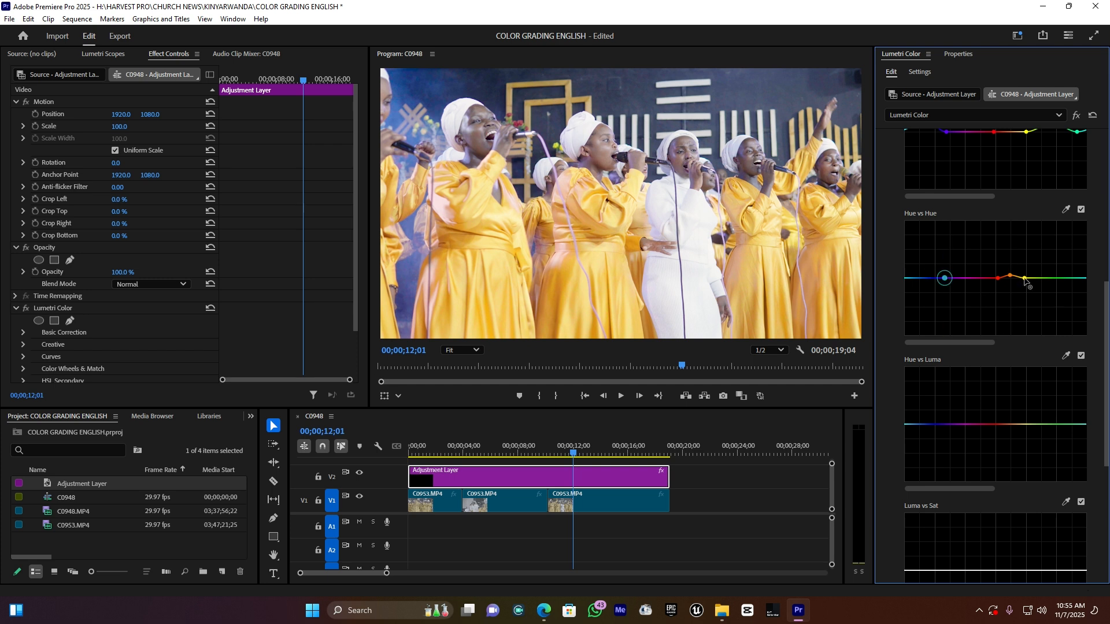
pyautogui.click(1075, 279)
pyautogui.click(922, 279)
pyautogui.moveTo(923, 279); pyautogui.dragTo(922, 266)
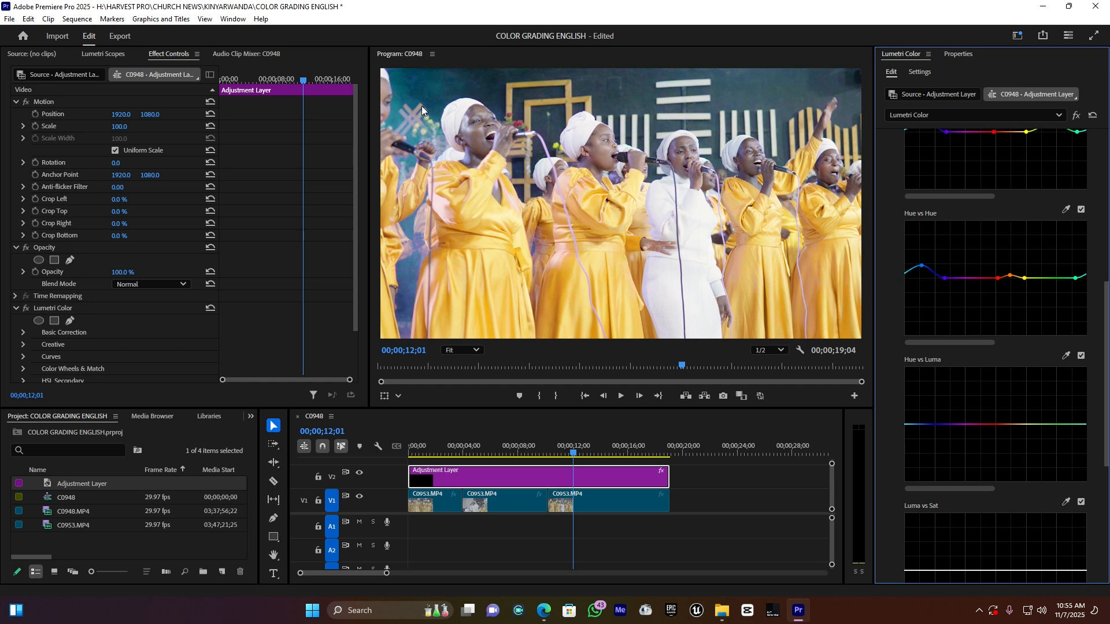
pyautogui.moveTo(921, 266); pyautogui.dragTo(920, 271)
# Step: Close the Curves section, open Color Wheels & Match, and lower the Shadows level slightly
pyautogui.scroll(8, 969, 247)
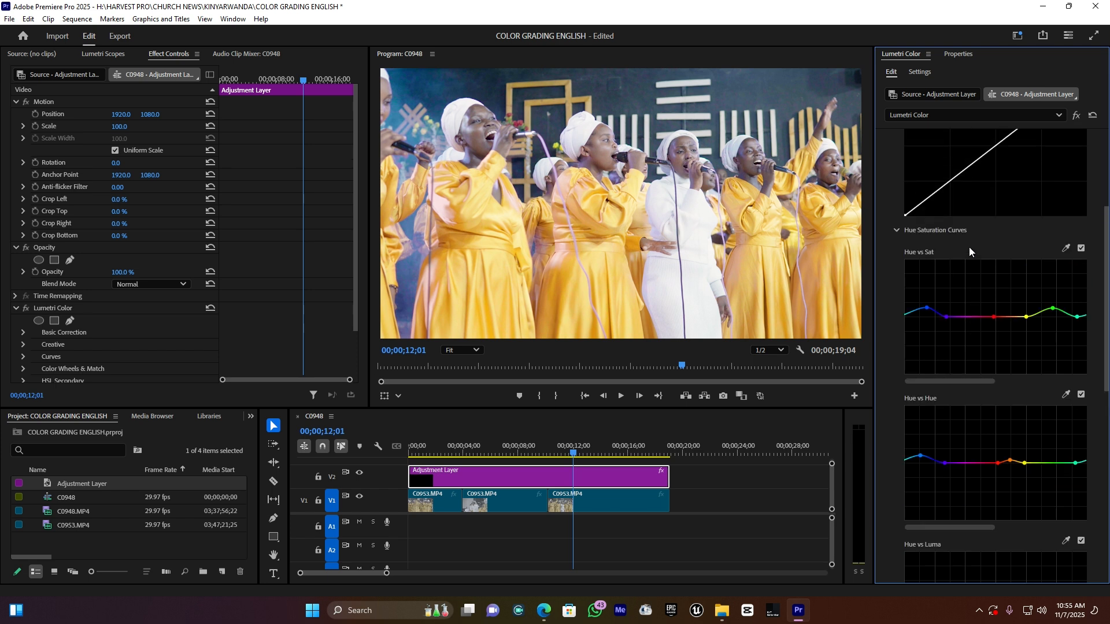
pyautogui.click(903, 188)
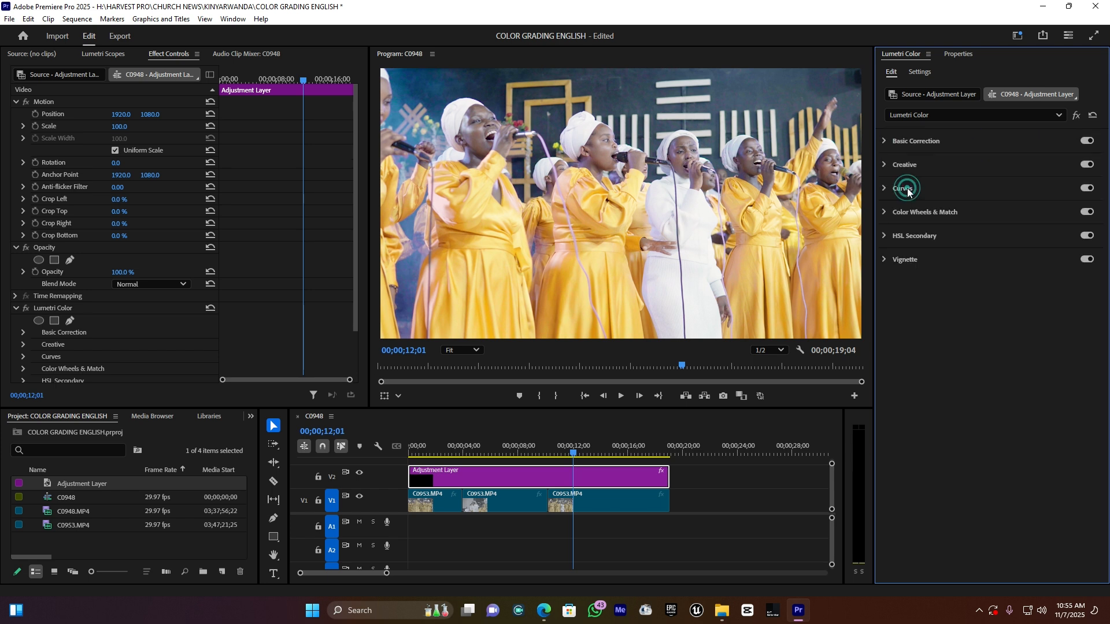
pyautogui.click(920, 211)
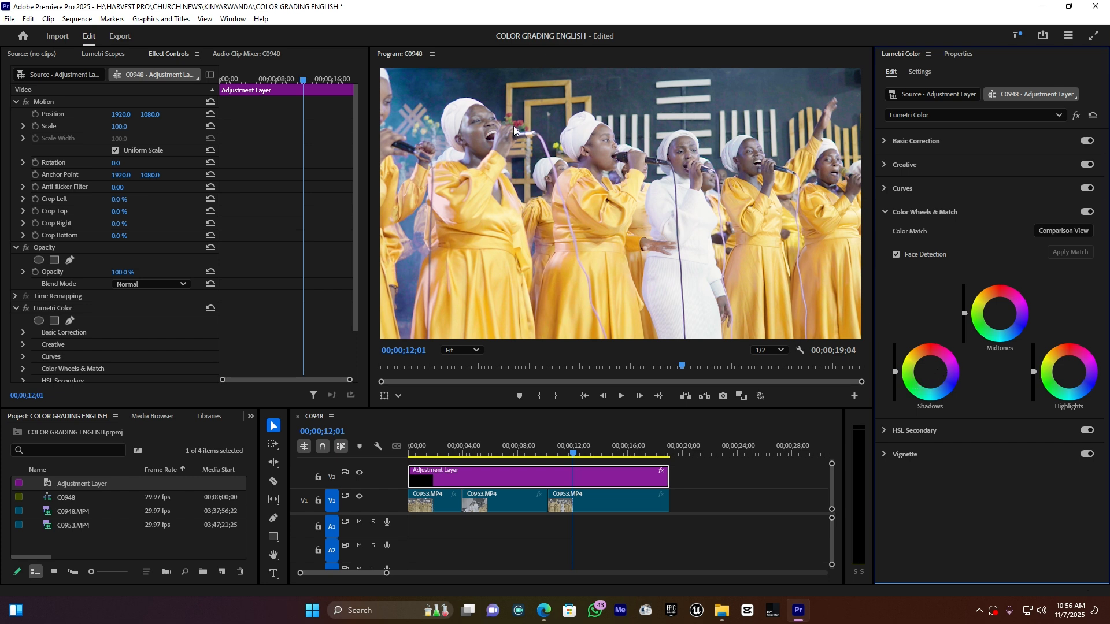
pyautogui.moveTo(895, 372); pyautogui.dragTo(895, 377)
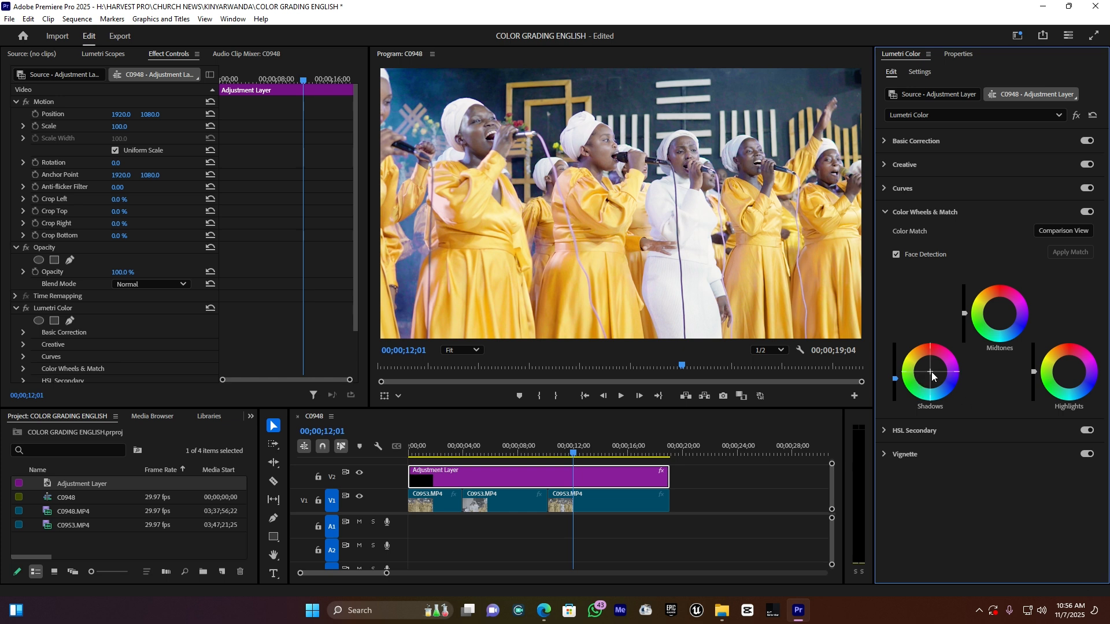
# Step: Tint the Shadows color wheel slightly toward green and the Midtones color wheel slightly toward red
pyautogui.moveTo(932, 376); pyautogui.dragTo(926, 374)
pyautogui.moveTo(927, 374); pyautogui.dragTo(932, 375)
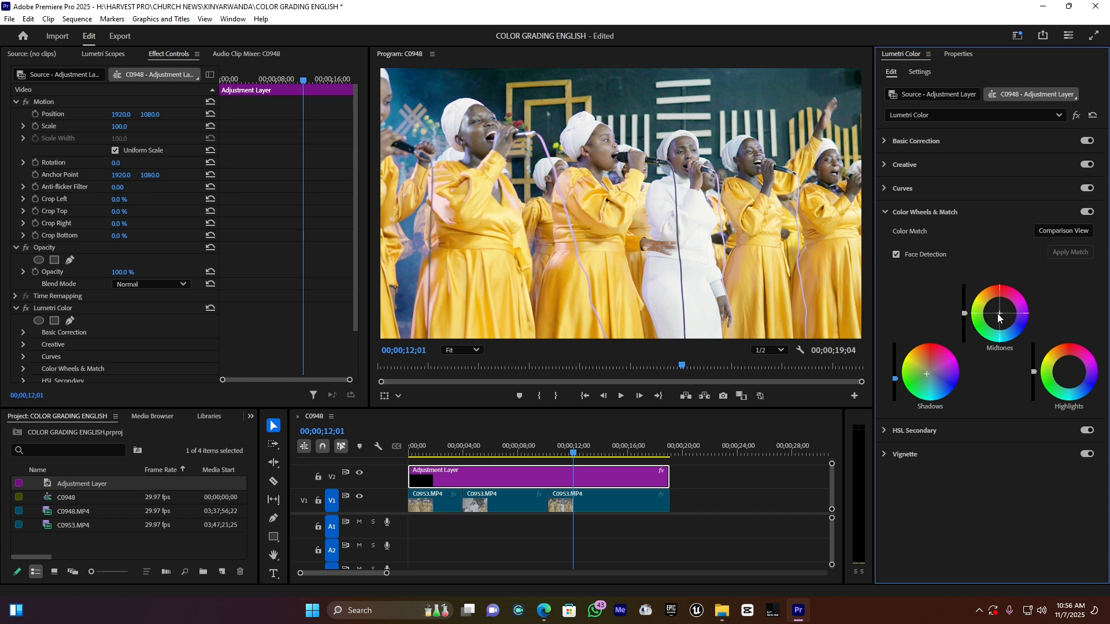
pyautogui.moveTo(999, 316); pyautogui.dragTo(999, 310)
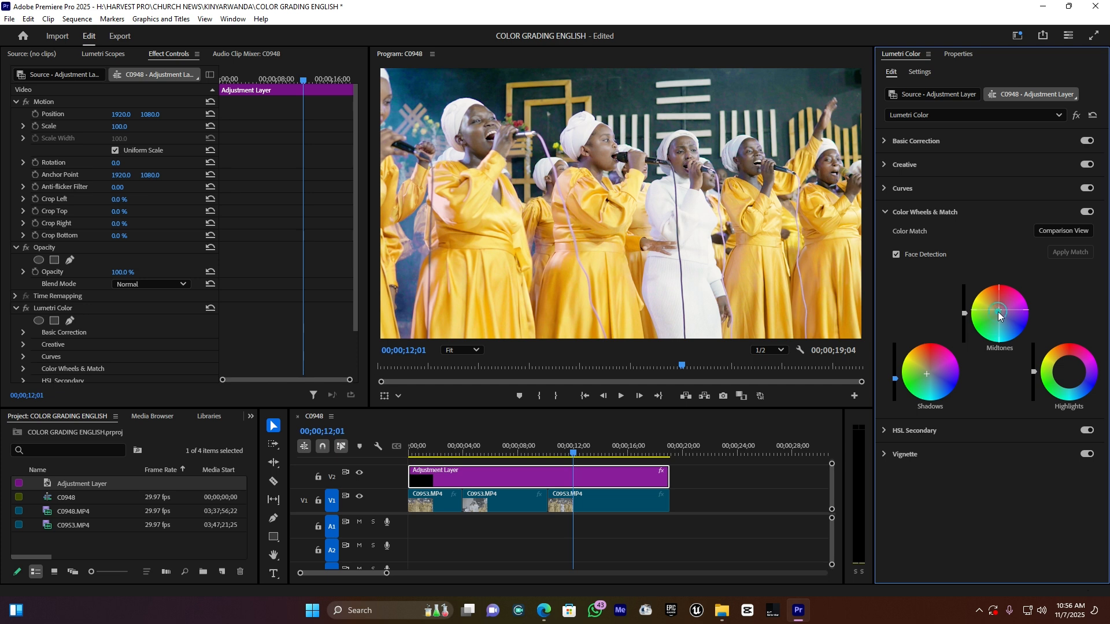
pyautogui.moveTo(999, 309); pyautogui.dragTo(998, 310)
pyautogui.moveTo(999, 309); pyautogui.dragTo(998, 308)
# Step: Nudge the Highlights color wheel barely off center toward yellow-green, checking the grade on other shots in the sequence
pyautogui.click(507, 445)
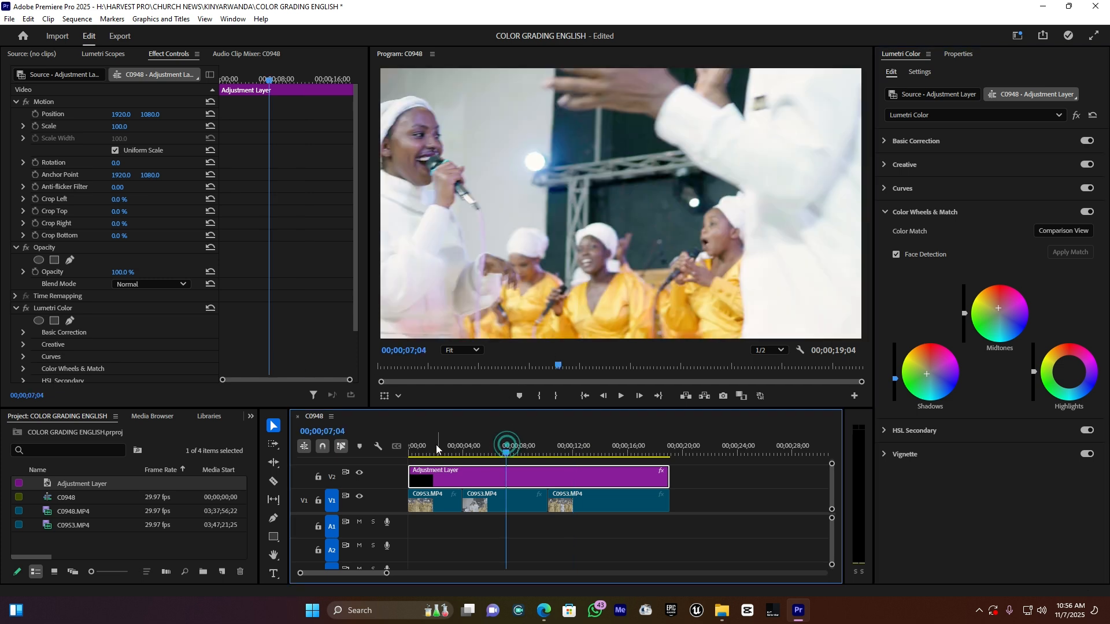
pyautogui.click(436, 448)
pyautogui.click(489, 448)
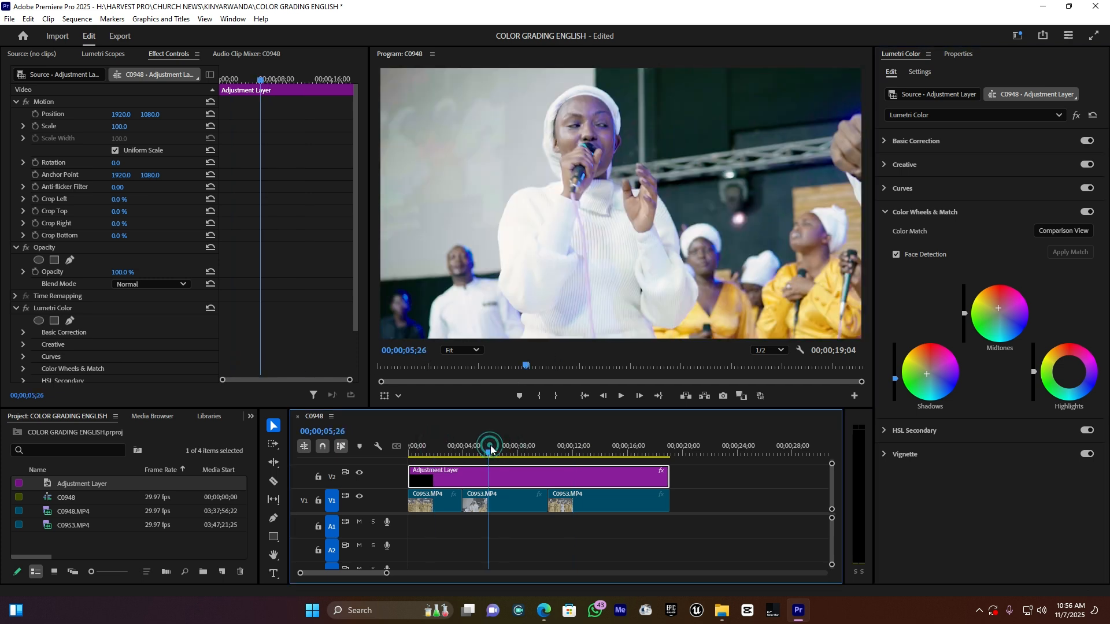
pyautogui.click(1066, 373)
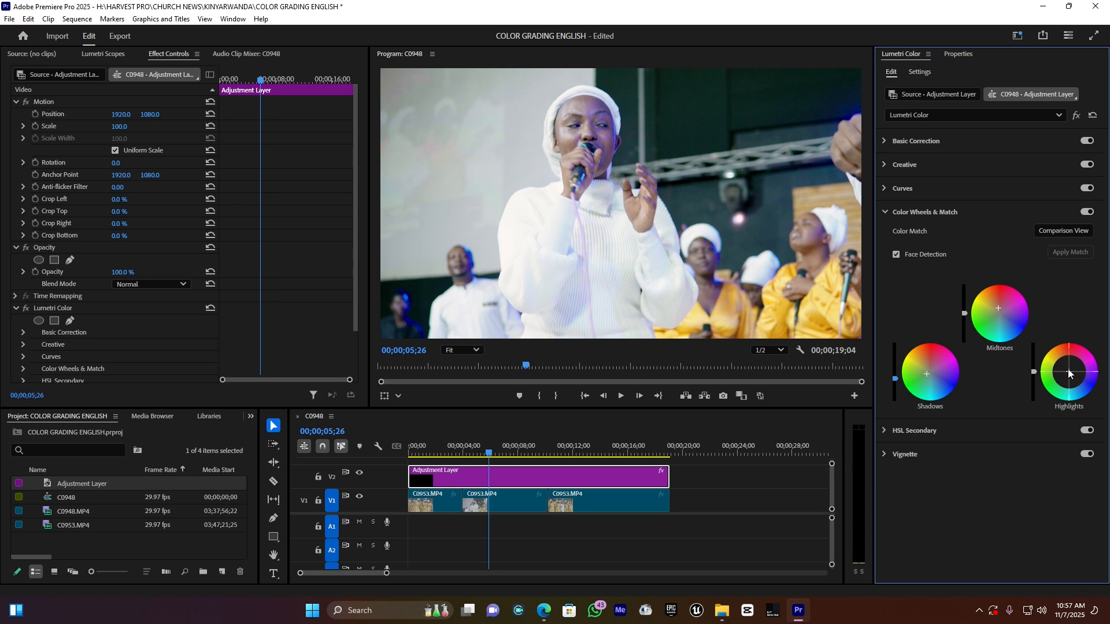
pyautogui.moveTo(1069, 372); pyautogui.dragTo(1068, 372)
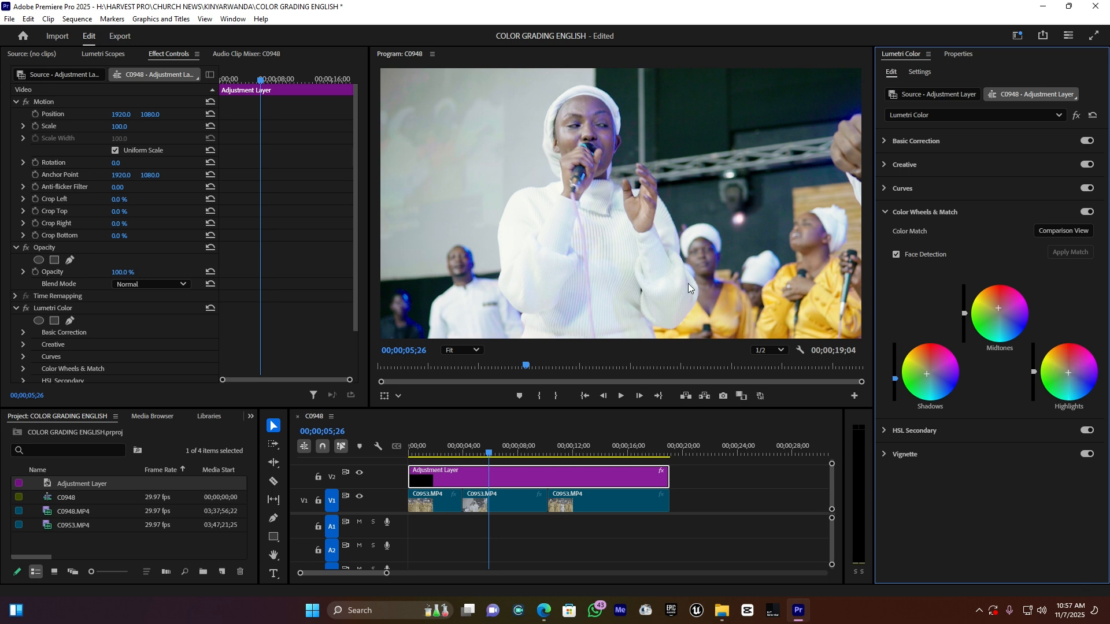
pyautogui.click(565, 449)
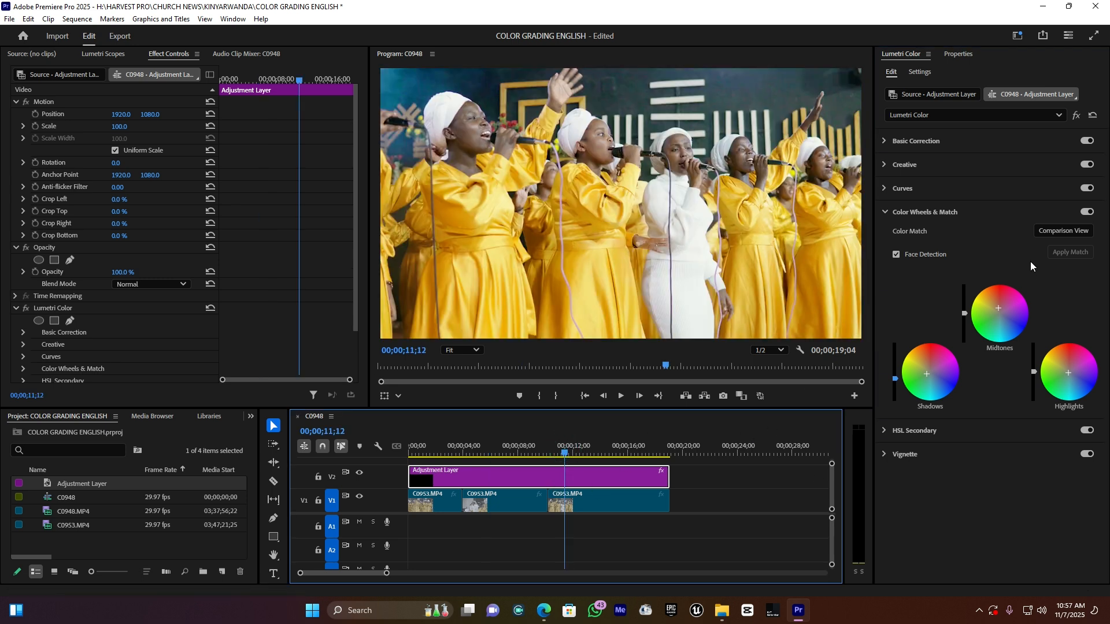
# Step: Close Color Wheels & Match, set red as the HSL Secondary key color, and show the Color/Gray mask
pyautogui.click(912, 214)
pyautogui.click(913, 236)
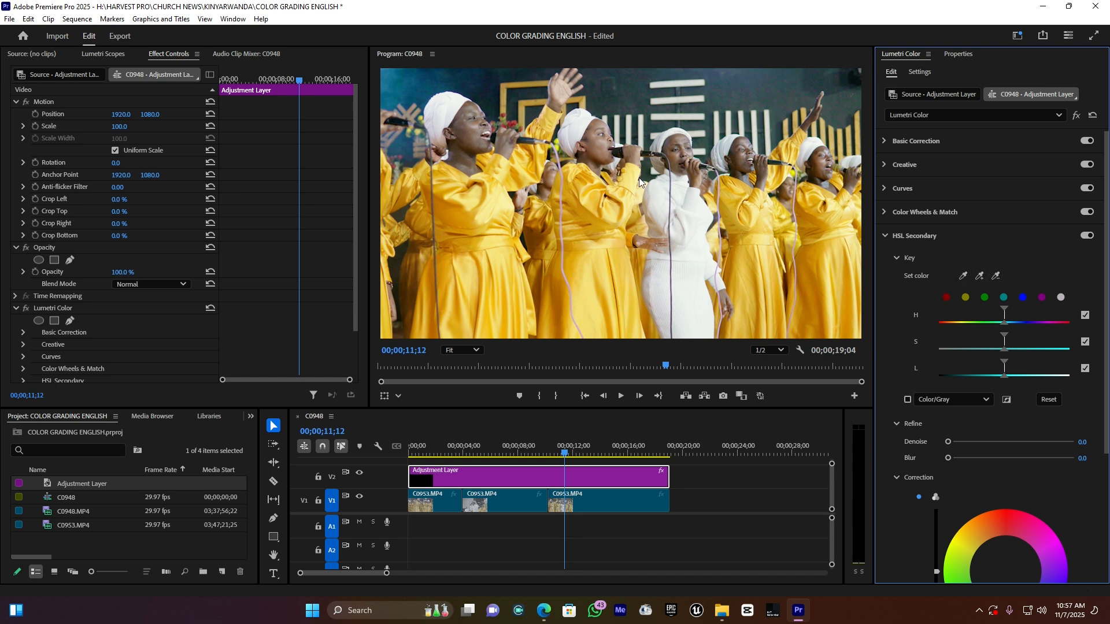
pyautogui.click(946, 297)
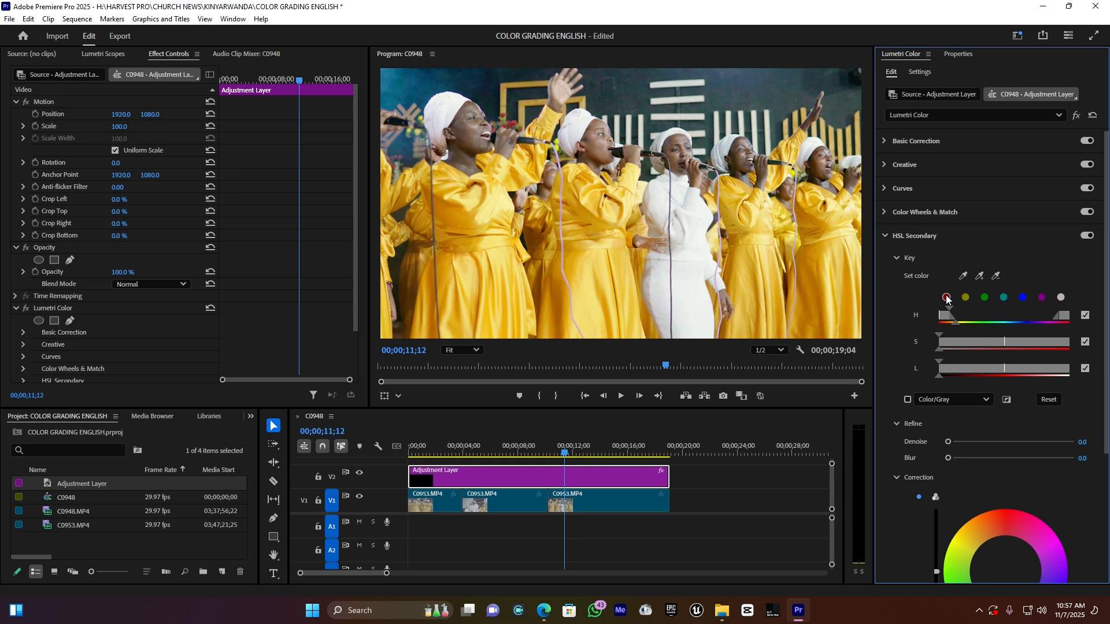
pyautogui.click(907, 400)
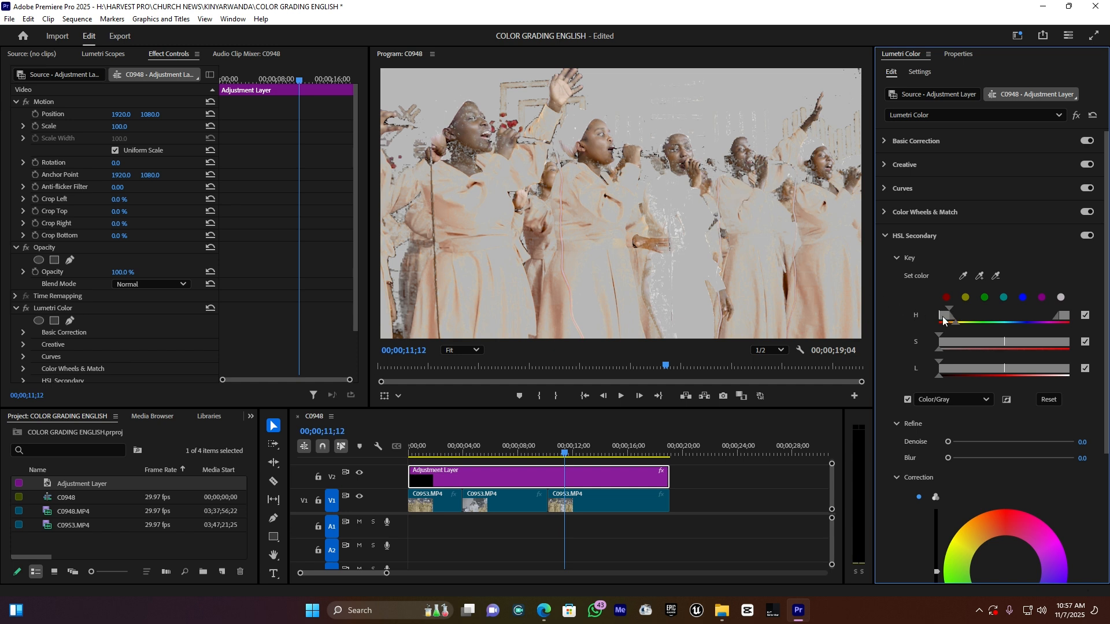
# Step: Shift the key's hue range toward orange so it covers skin and yellow dresses, and check it on earlier shots
pyautogui.moveTo(943, 316); pyautogui.dragTo(951, 317)
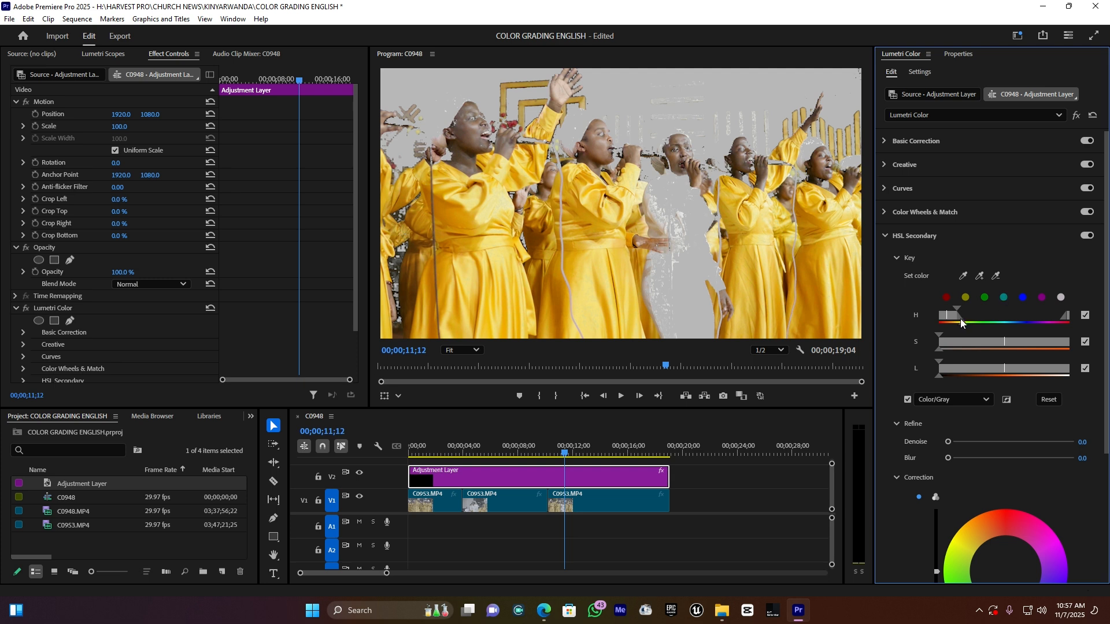
pyautogui.moveTo(952, 313); pyautogui.dragTo(952, 315)
pyautogui.click(516, 445)
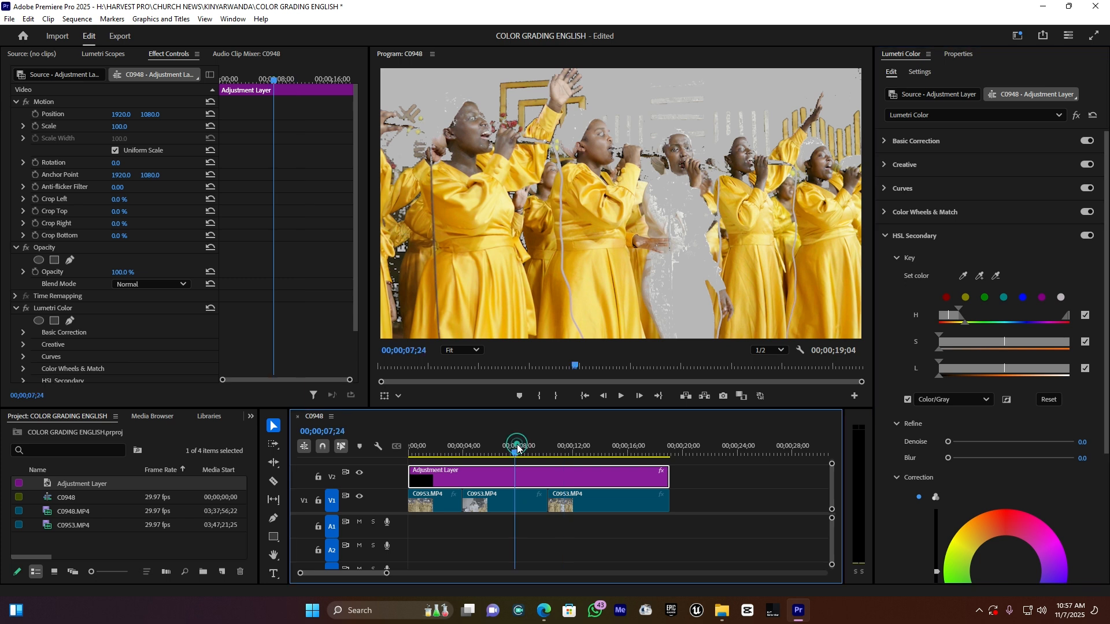
pyautogui.click(435, 450)
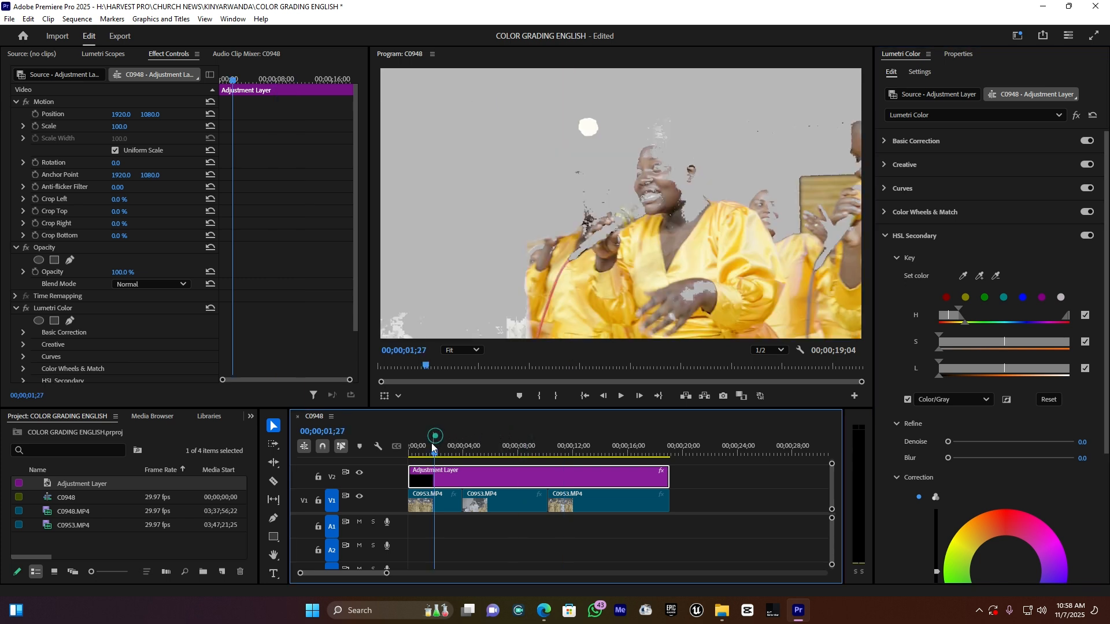
# Step: Raise the key's lower saturation limit slightly and widen its hue range further into yellow, toggling the mask to compare
pyautogui.click(957, 316)
pyautogui.moveTo(957, 317); pyautogui.dragTo(955, 317)
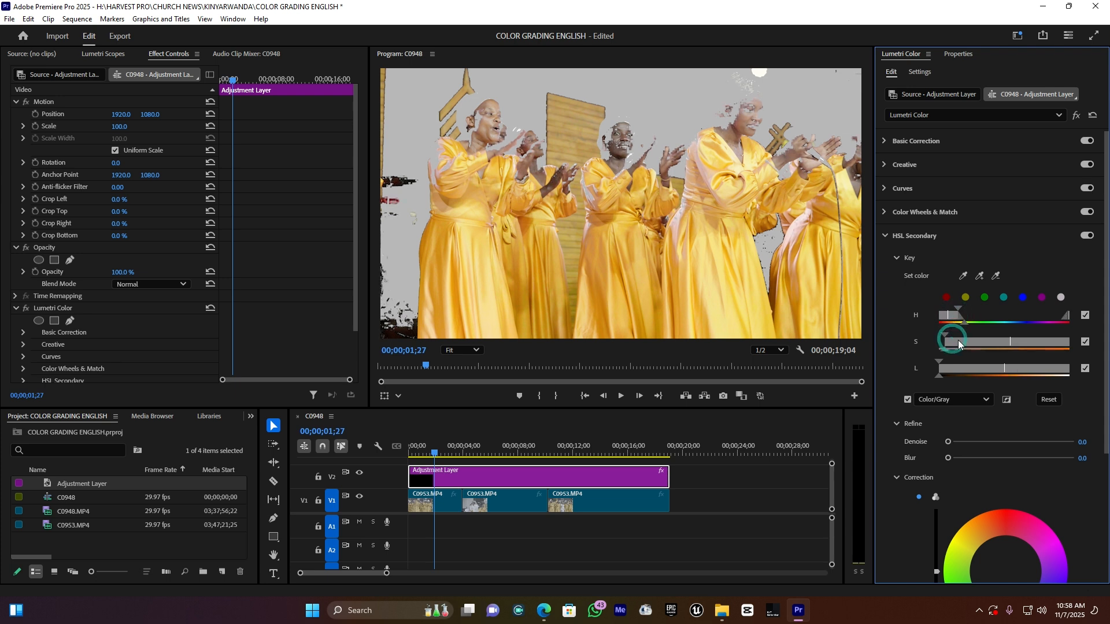
pyautogui.click(908, 400)
pyautogui.click(908, 400)
pyautogui.moveTo(956, 306); pyautogui.dragTo(964, 309)
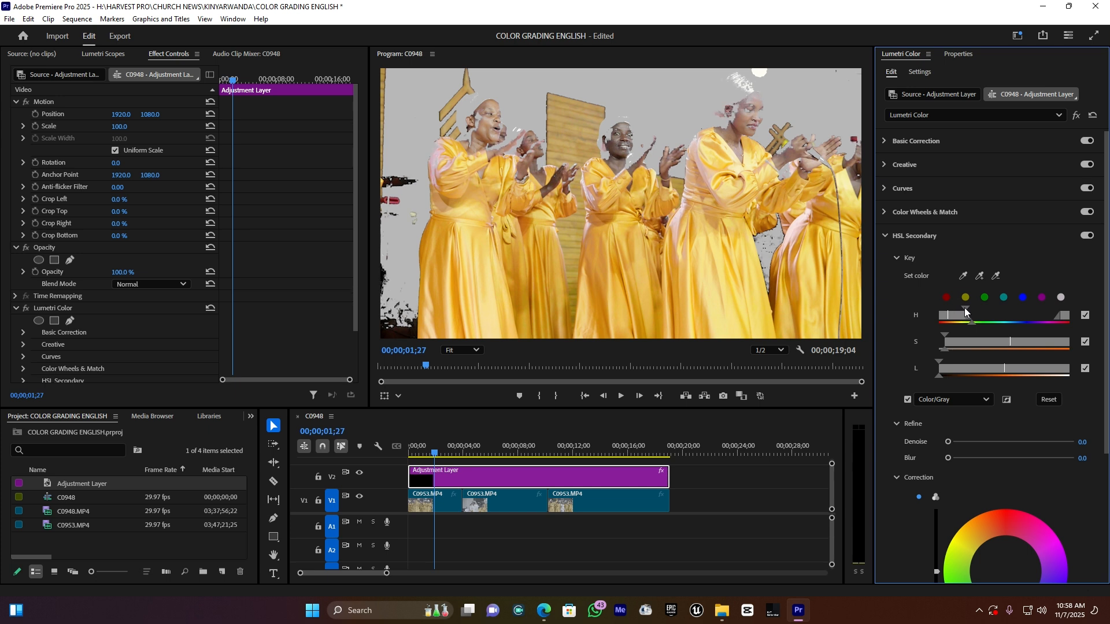
# Step: Check the key on the shot near 13 seconds and soften its edges with a Blur of 5.8
pyautogui.click(523, 449)
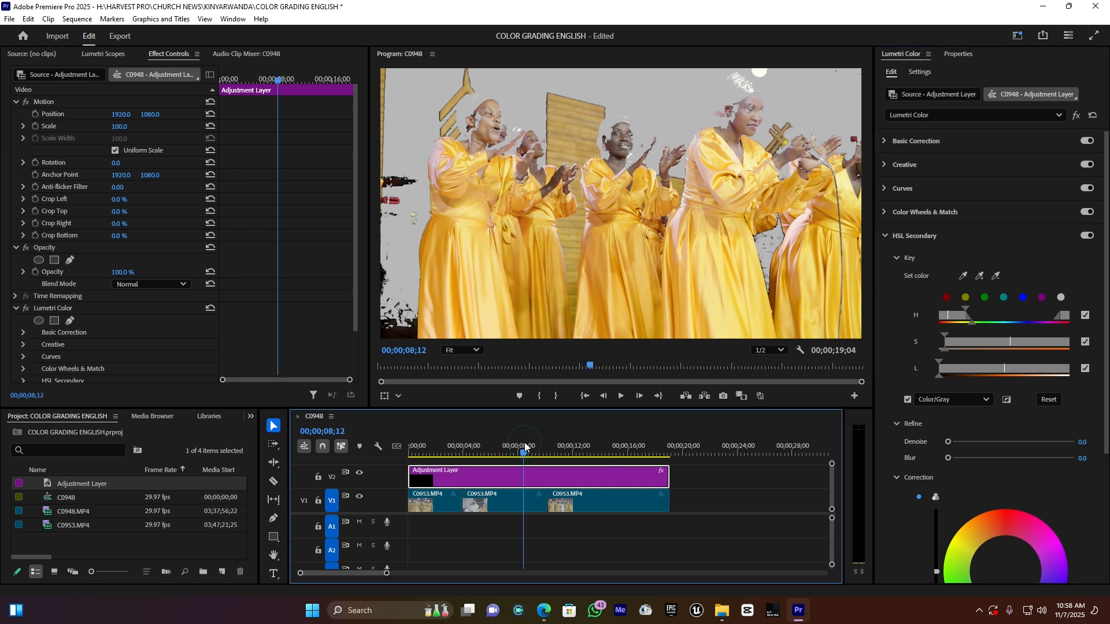
pyautogui.moveTo(583, 443); pyautogui.dragTo(590, 447)
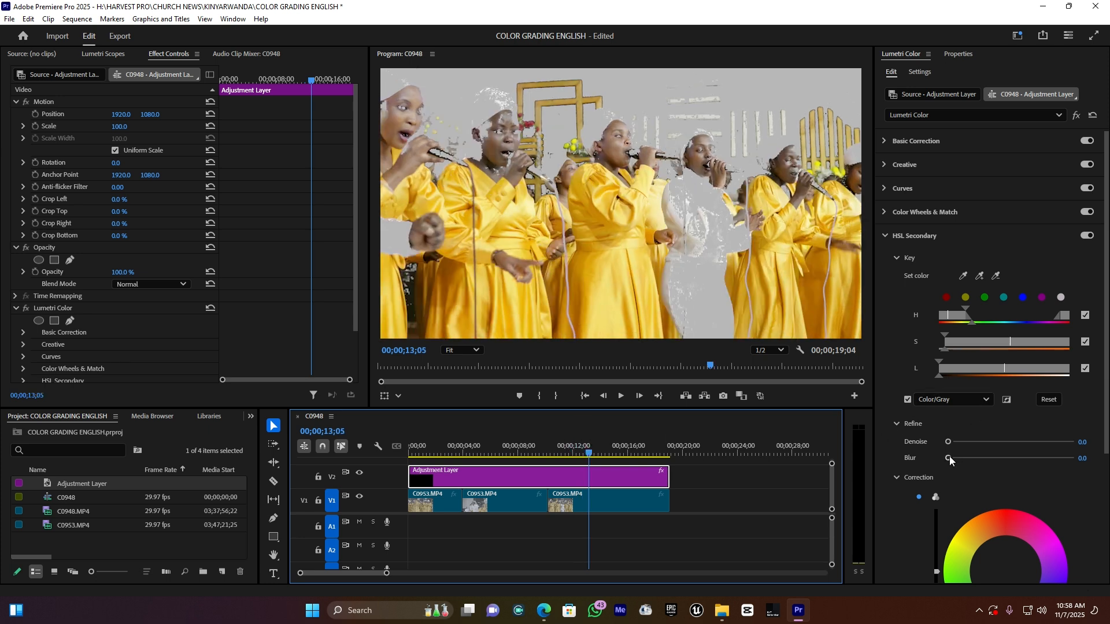
pyautogui.moveTo(947, 458); pyautogui.dragTo(965, 460)
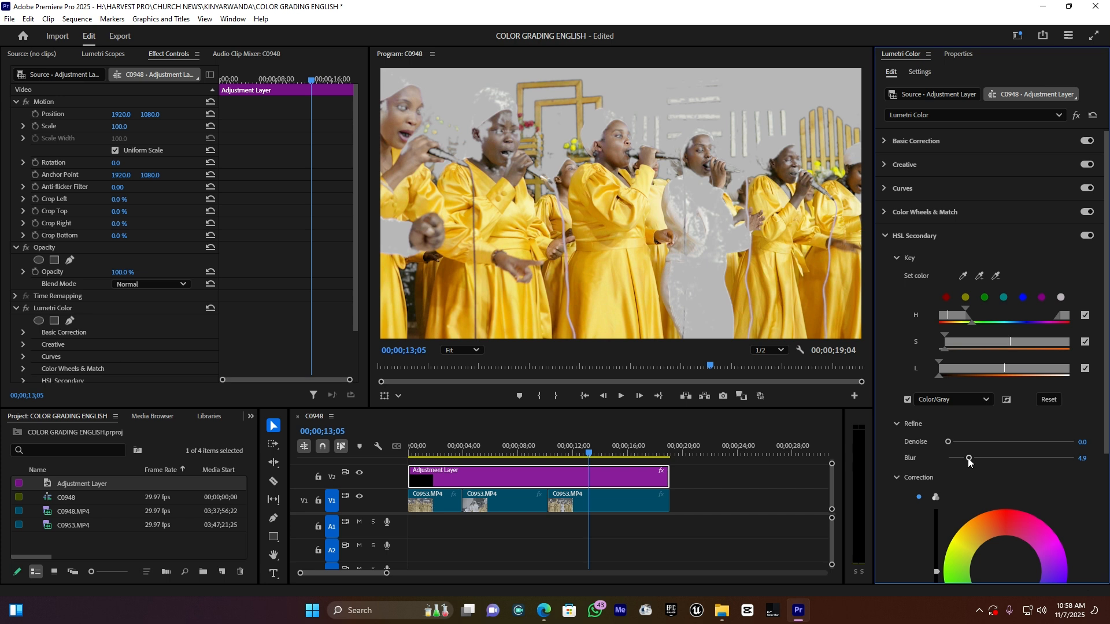
pyautogui.moveTo(968, 458); pyautogui.dragTo(972, 460)
# Step: Warm the HSL Secondary correction to a Temperature of 16.0 and hide the Color/Gray mask
pyautogui.scroll(-4, 966, 470)
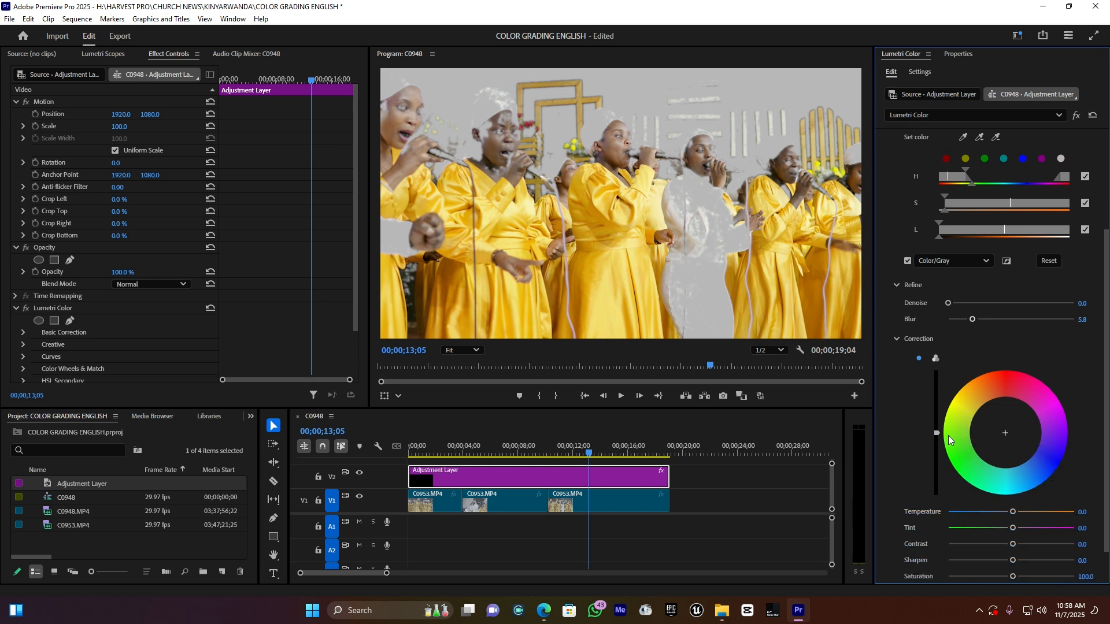
pyautogui.scroll(-2, 977, 431)
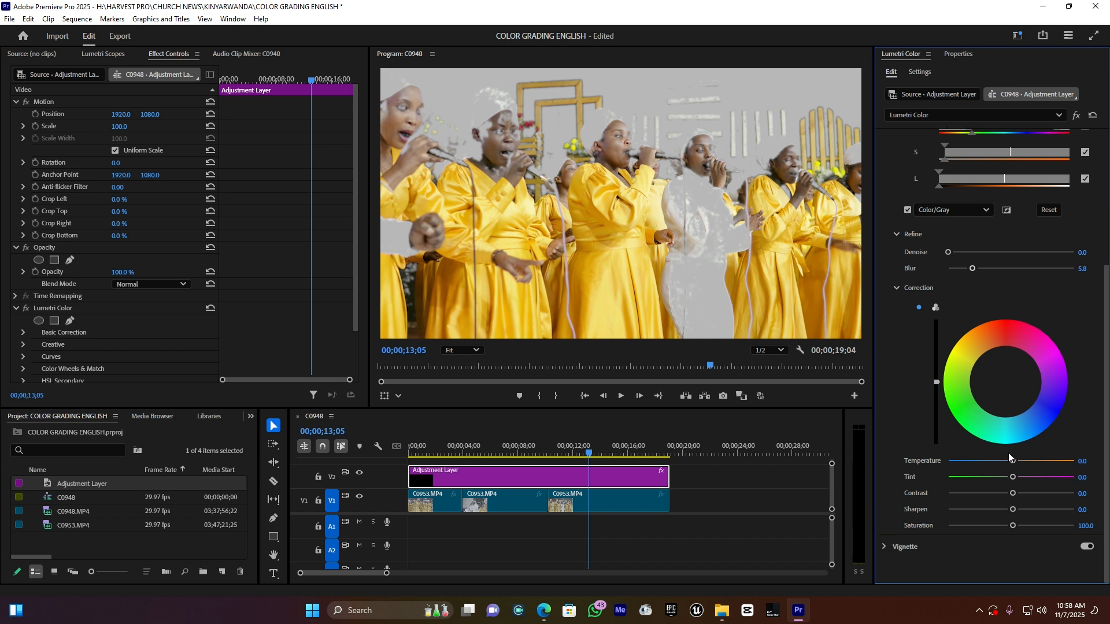
pyautogui.moveTo(1012, 465); pyautogui.dragTo(1019, 467)
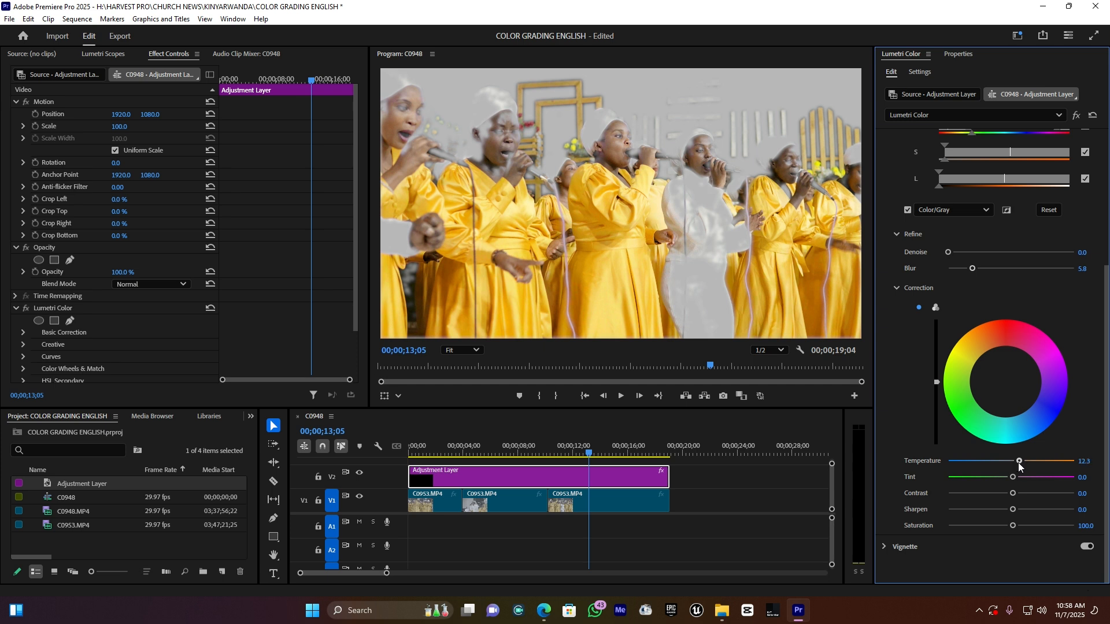
pyautogui.click(907, 210)
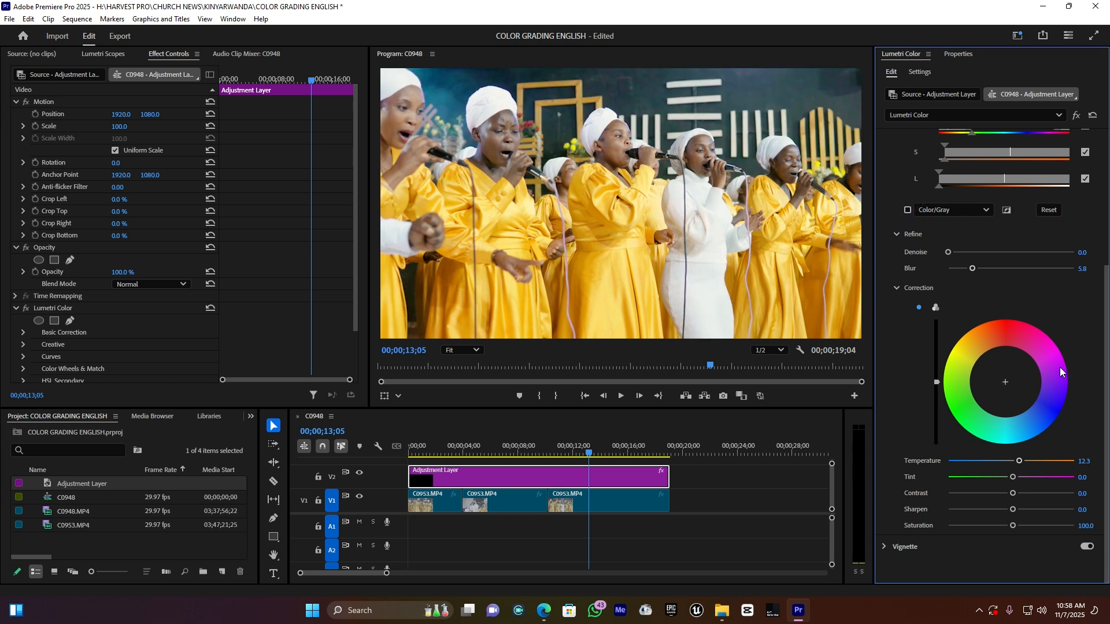
pyautogui.moveTo(1020, 461)
pyautogui.mouseDown()
pyautogui.moveTo(968, 460)
pyautogui.moveTo(1021, 450)
pyautogui.mouseUp()
# Step: Tint the HSL Secondary correction wheel slightly toward orange and check the skin tones on earlier shots
pyautogui.click(1005, 380)
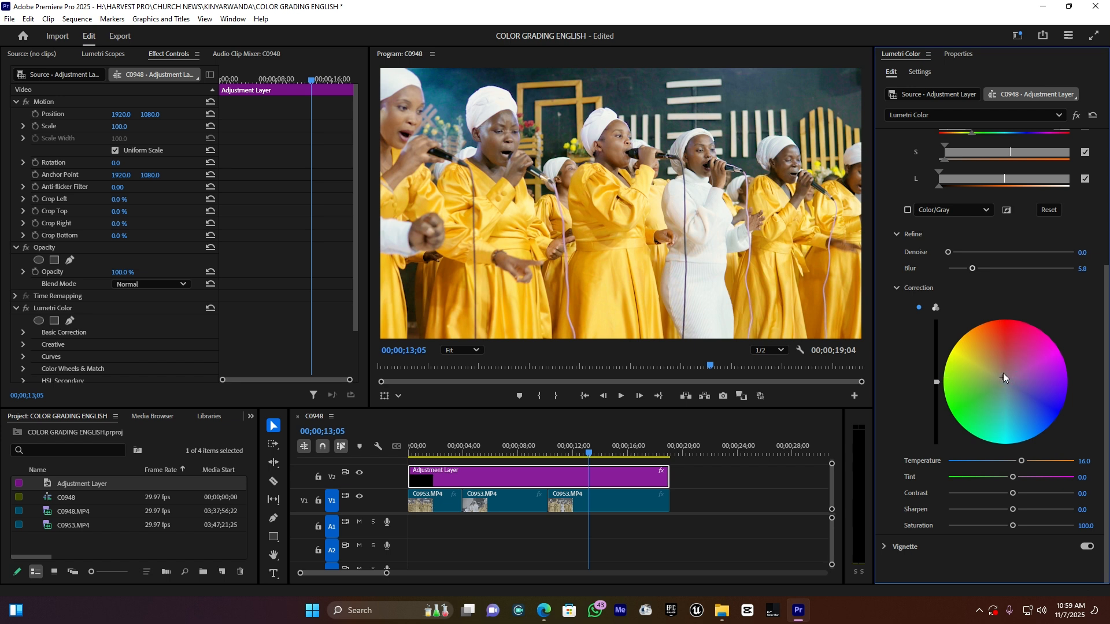
pyautogui.click(523, 448)
pyautogui.moveTo(524, 448); pyautogui.dragTo(530, 450)
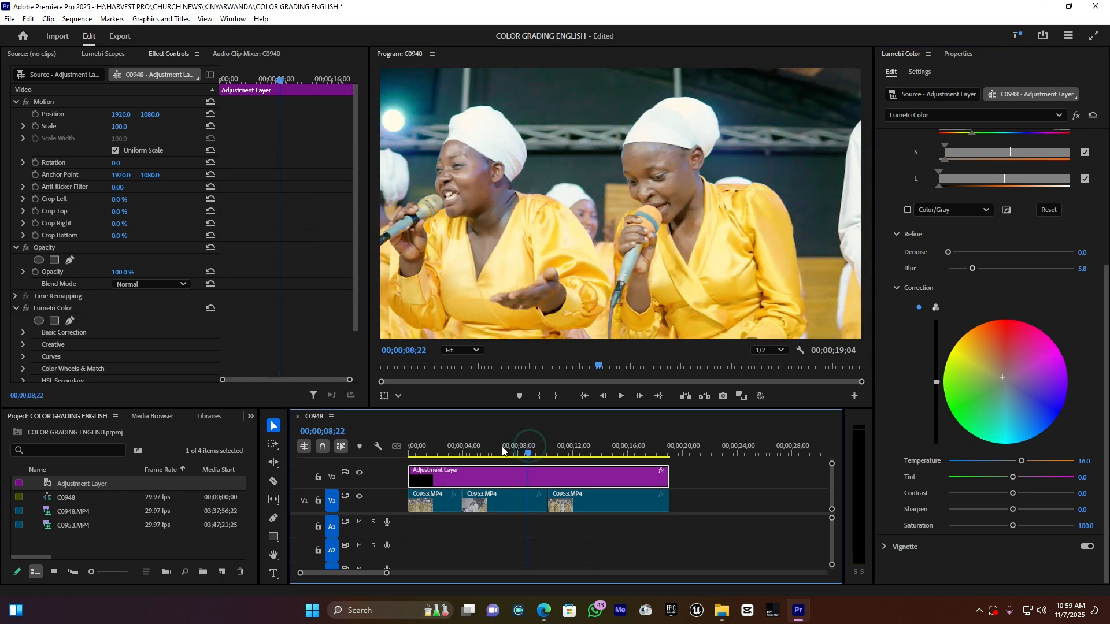
pyautogui.click(457, 448)
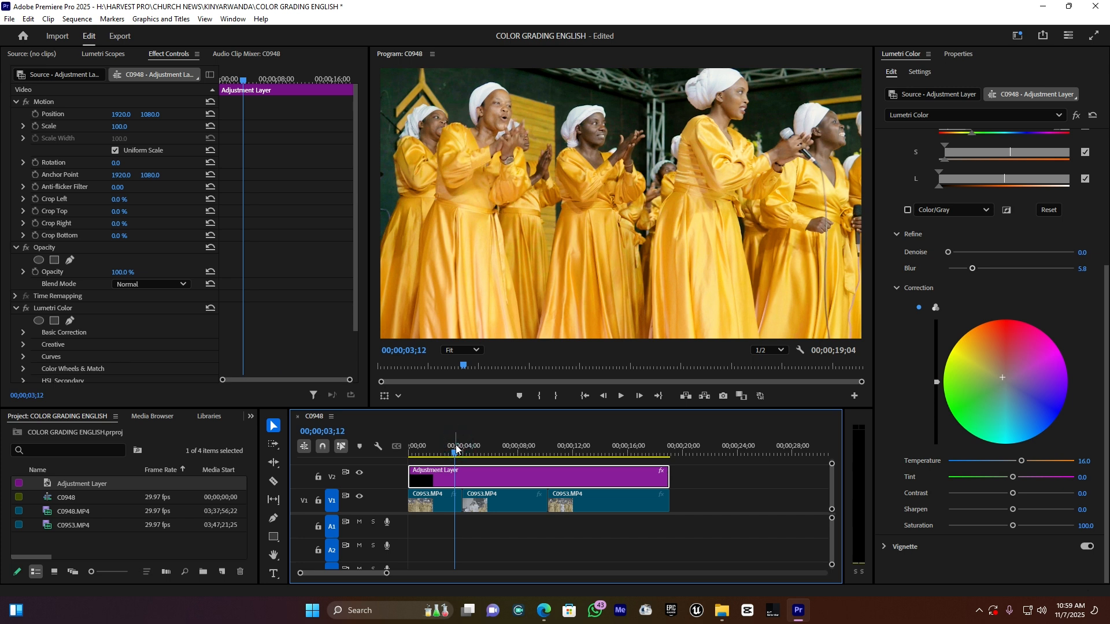
# Step: Turn HSL Secondary off and back on to compare the shot near 3 seconds with and without it
pyautogui.scroll(5, 1063, 193)
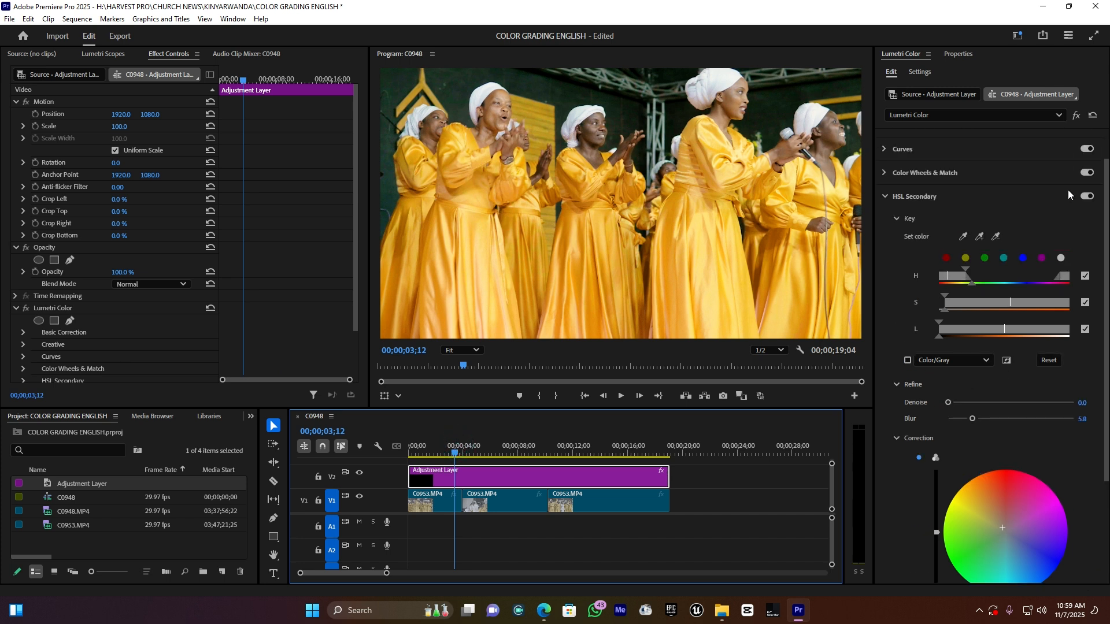
pyautogui.click(1088, 197)
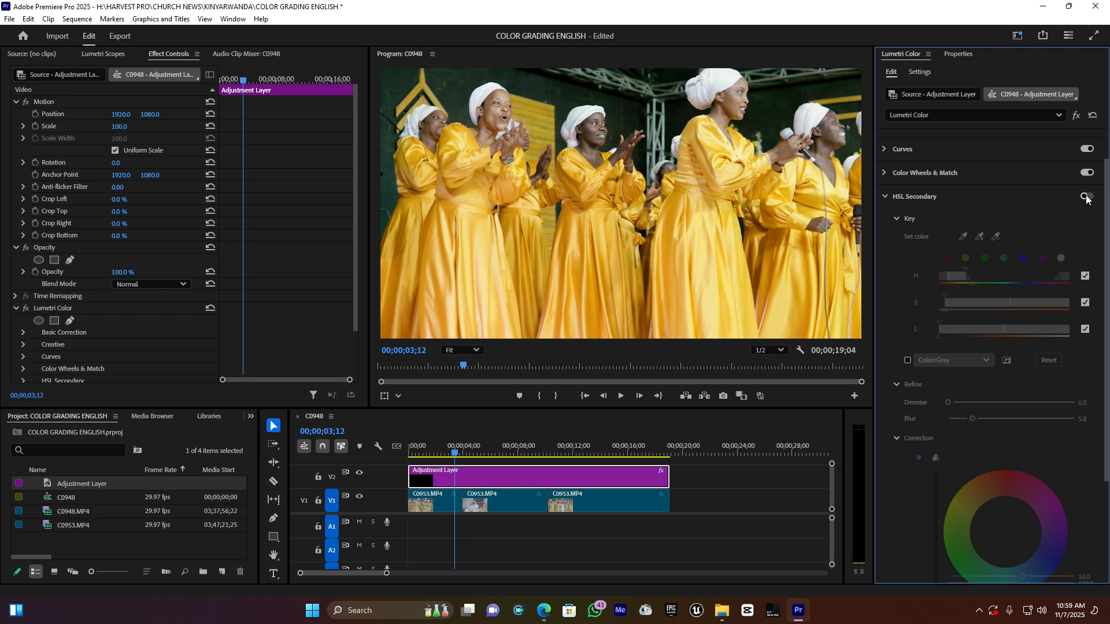
pyautogui.click(1087, 197)
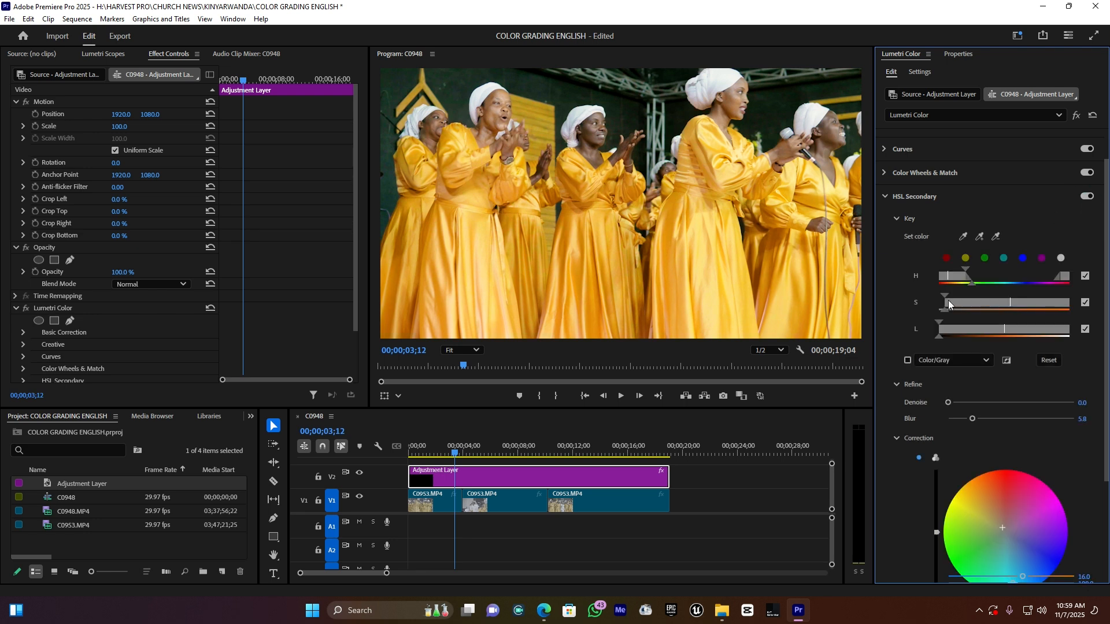
# Step: Raise the HSL Secondary correction's brightness level slightly and check the choir shots between about 11 and 14 seconds
pyautogui.click(559, 451)
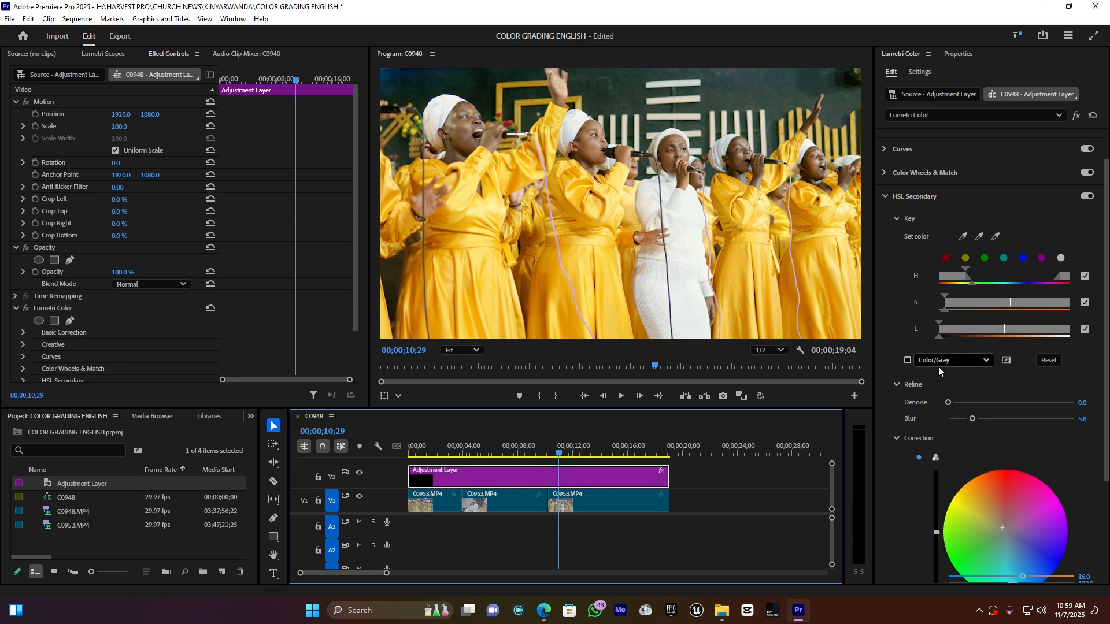
pyautogui.scroll(-3, 992, 508)
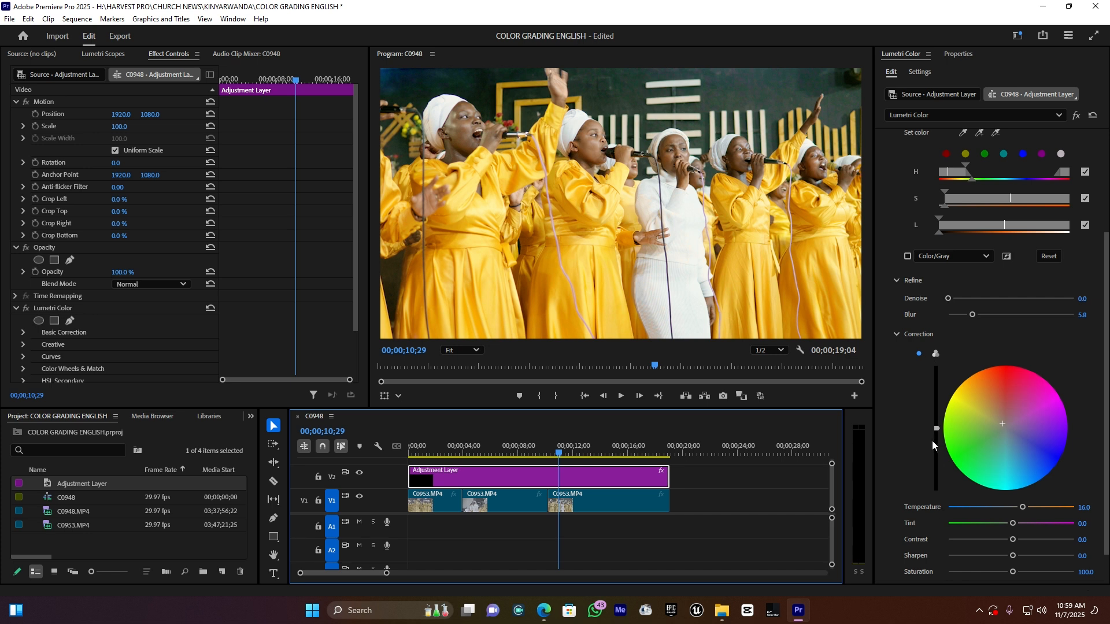
pyautogui.moveTo(936, 428)
pyautogui.mouseDown()
pyautogui.moveTo(937, 418)
pyautogui.moveTo(936, 437)
pyautogui.moveTo(936, 425)
pyautogui.mouseUp()
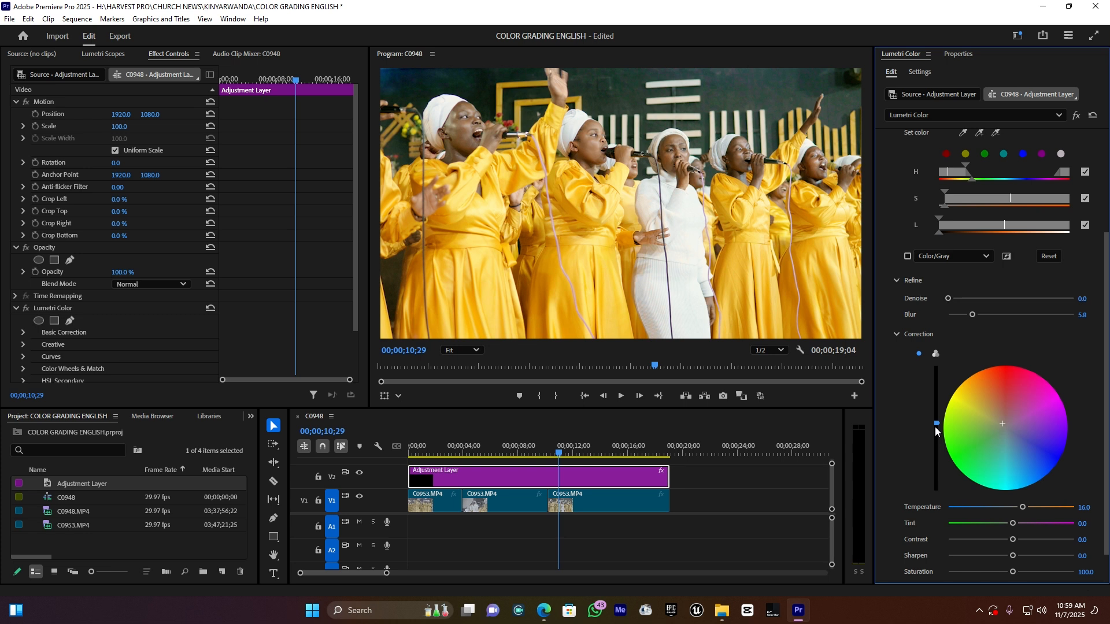
pyautogui.click(587, 452)
pyautogui.click(586, 452)
pyautogui.click(605, 452)
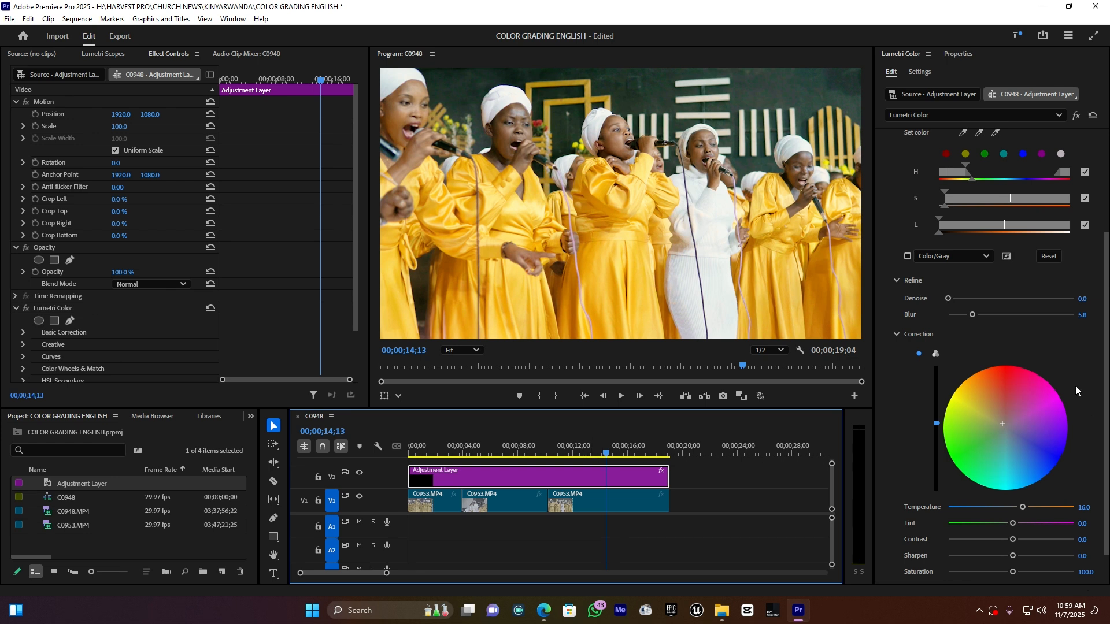
# Step: Close the HSL Secondary section and open Basic Correction
pyautogui.scroll(5, 1074, 370)
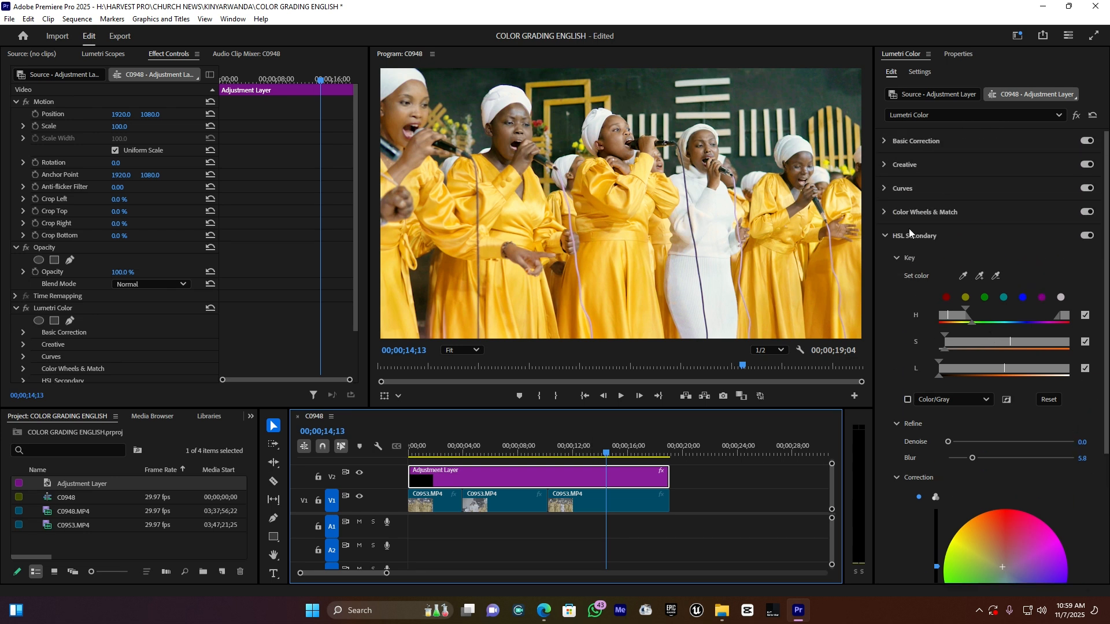
pyautogui.click(912, 236)
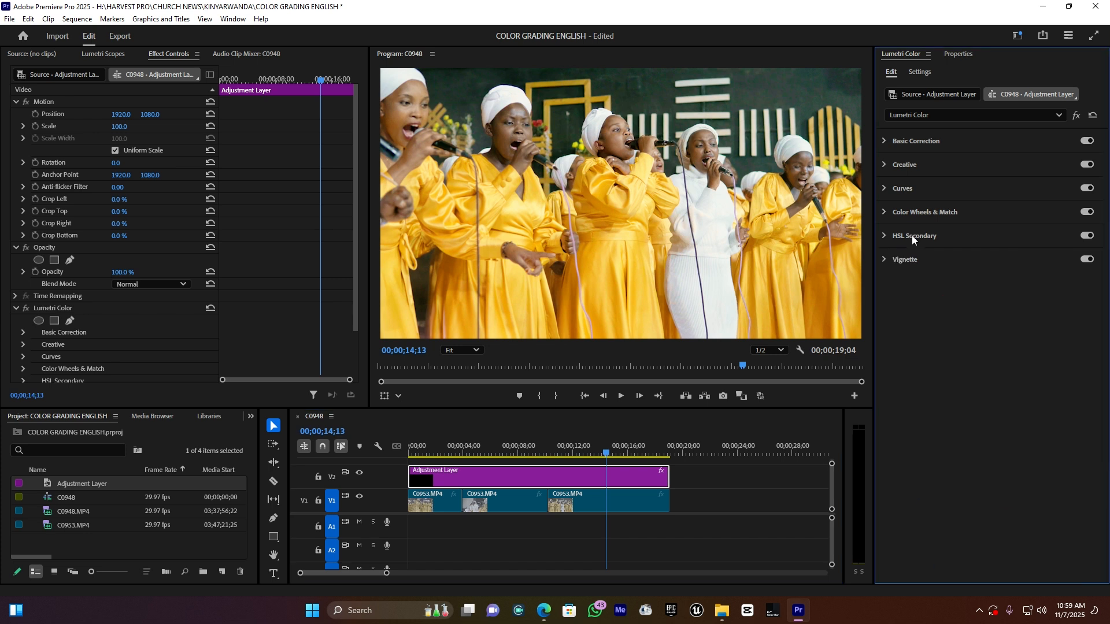
pyautogui.click(926, 141)
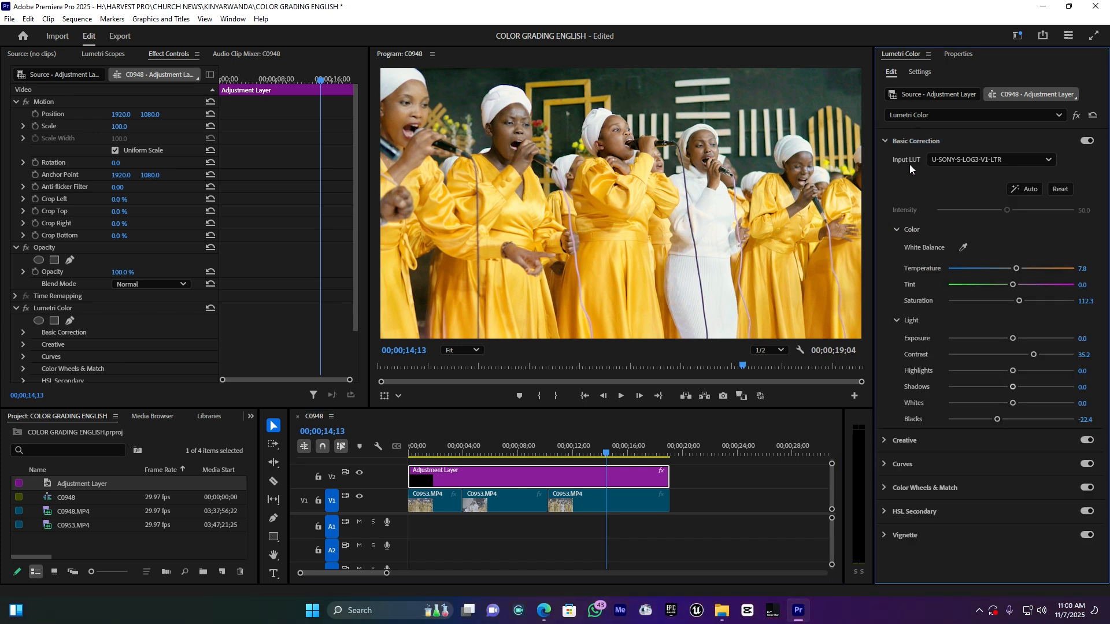
# Step: Close the Basic Correction section and set the adjustment layer's Vignette amount to -0.9
pyautogui.moveTo(1046, 357); pyautogui.dragTo(1047, 359)
pyautogui.click(915, 143)
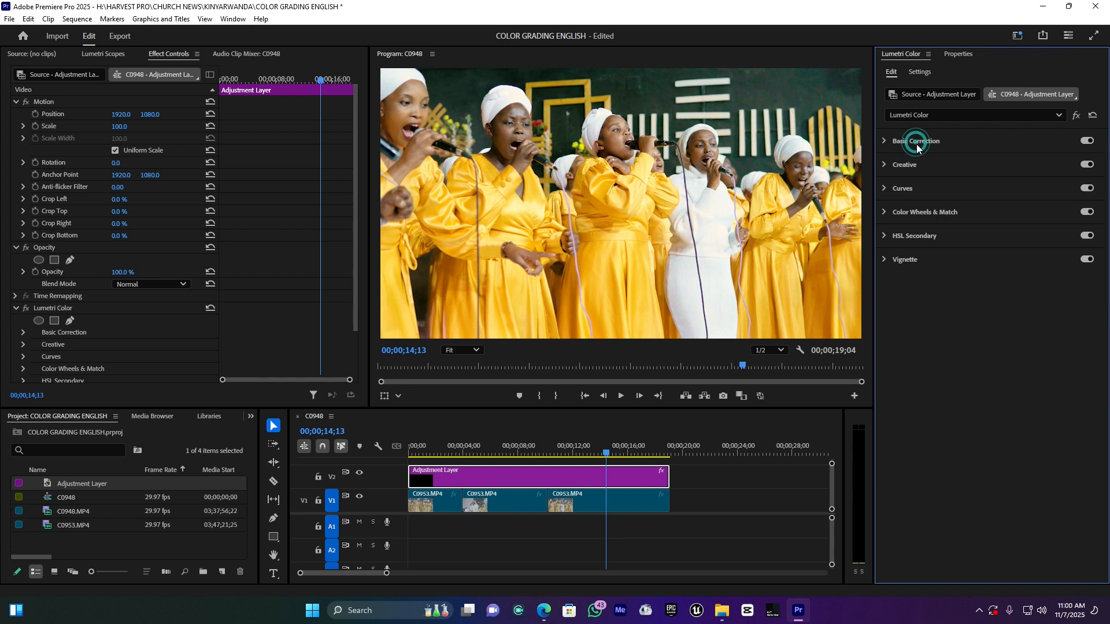
pyautogui.click(886, 260)
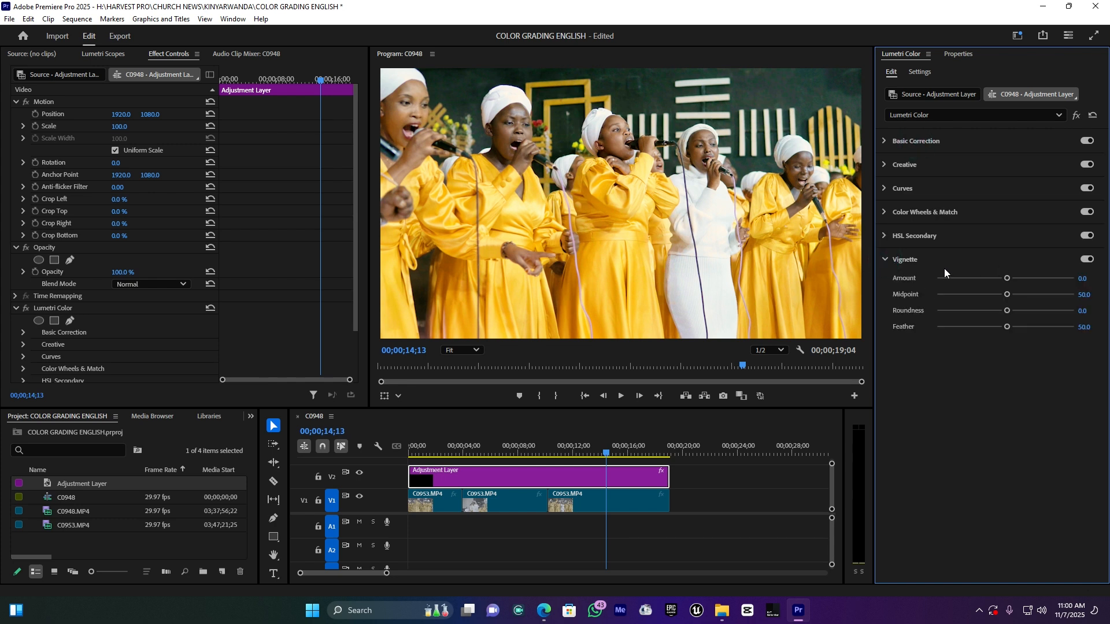
pyautogui.moveTo(1009, 277); pyautogui.dragTo(990, 277)
pyautogui.moveTo(990, 277); pyautogui.dragTo(978, 278)
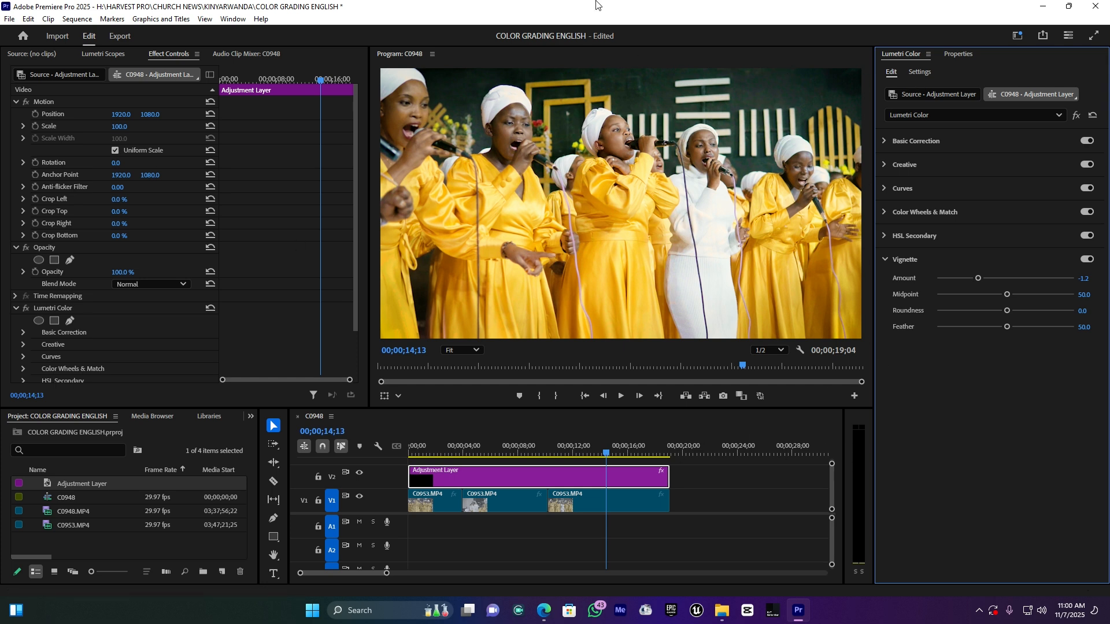
pyautogui.click(977, 277)
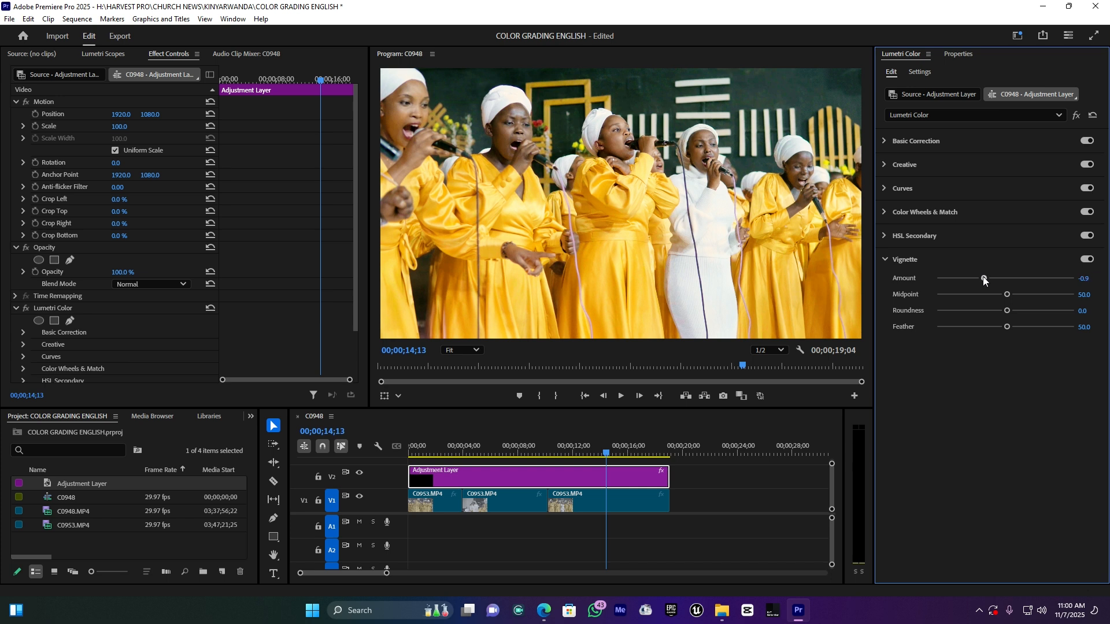
# Step: Check the vignette on the choir shots near 2, 7 and 12 seconds
pyautogui.click(526, 448)
pyautogui.click(437, 448)
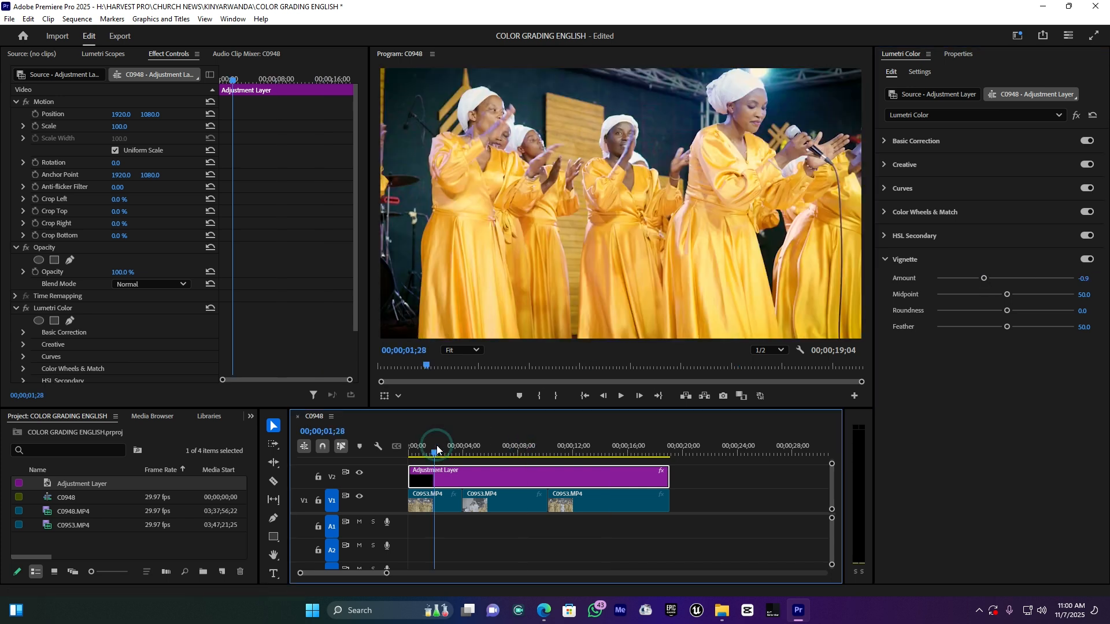
pyautogui.click(515, 445)
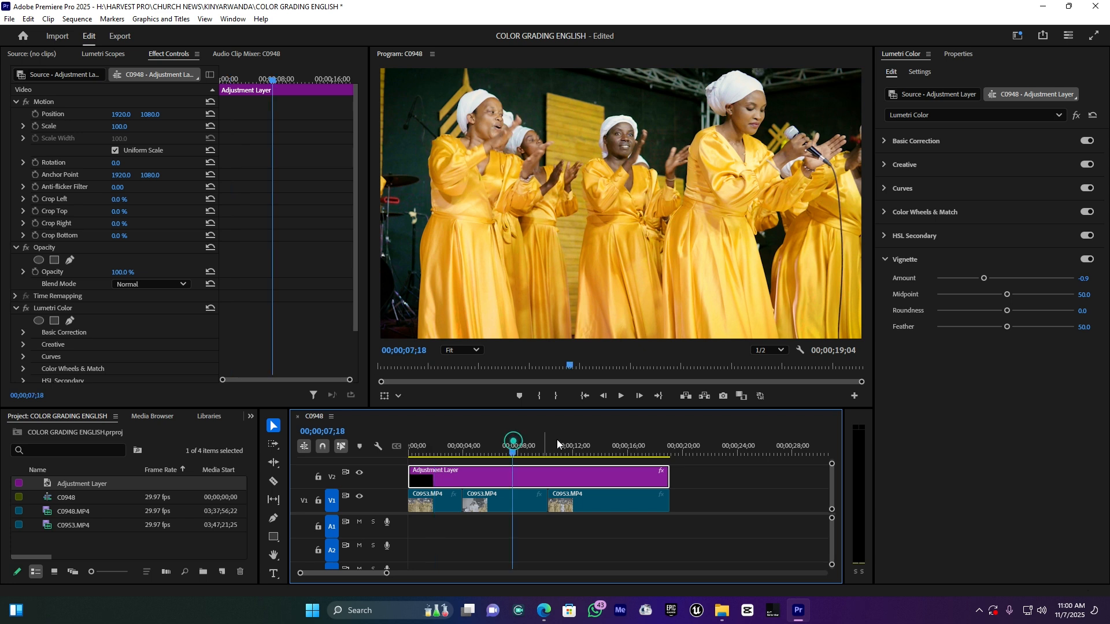
pyautogui.click(570, 440)
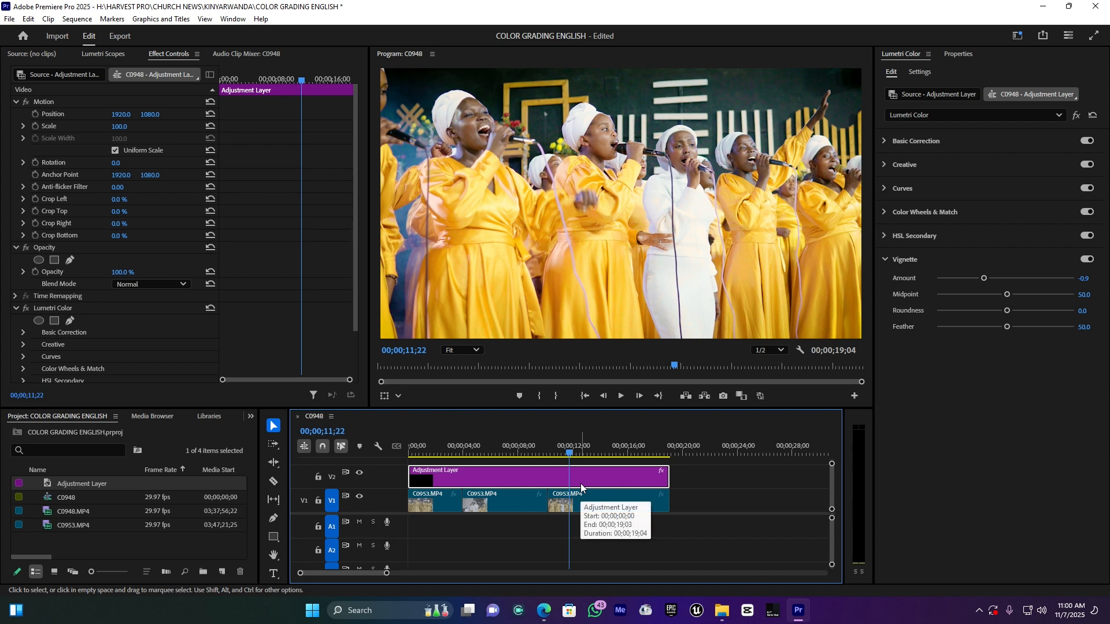
# Step: Enlarge the preview on the singers' faces and set the Creative Sharpen adjustment to 13.2
pyautogui.click(902, 166)
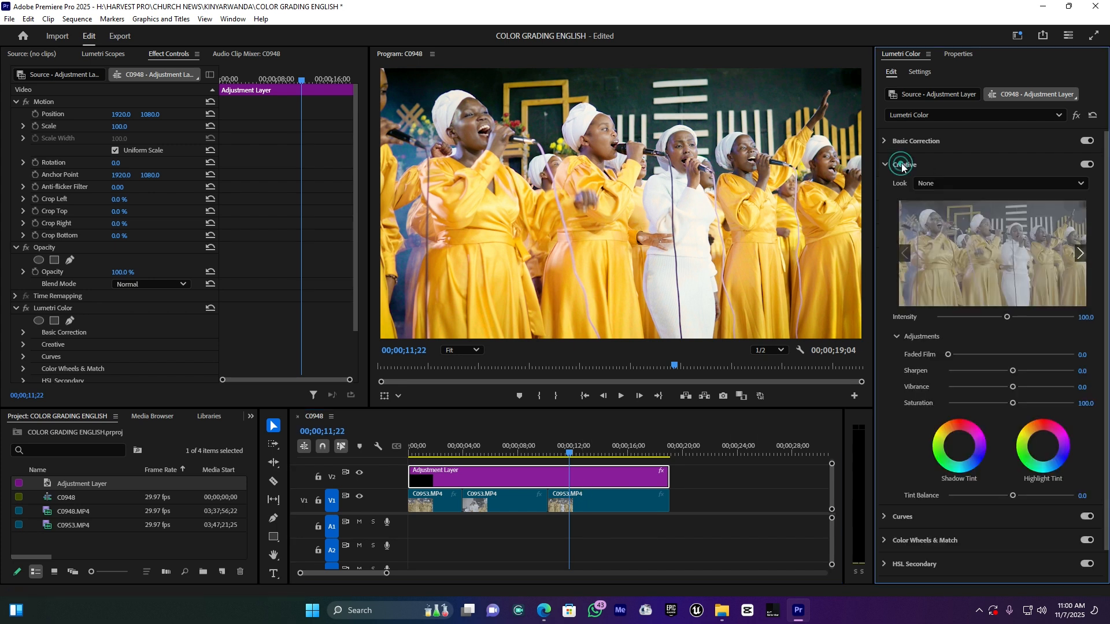
pyautogui.scroll(5, 669, 119)
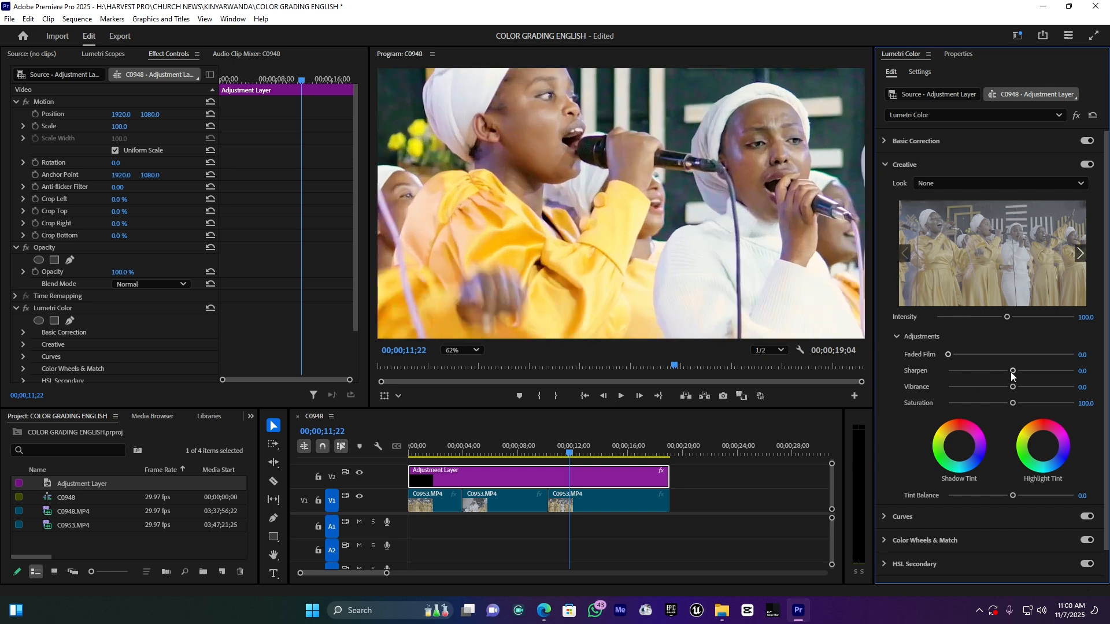
pyautogui.moveTo(1015, 375); pyautogui.dragTo(981, 367)
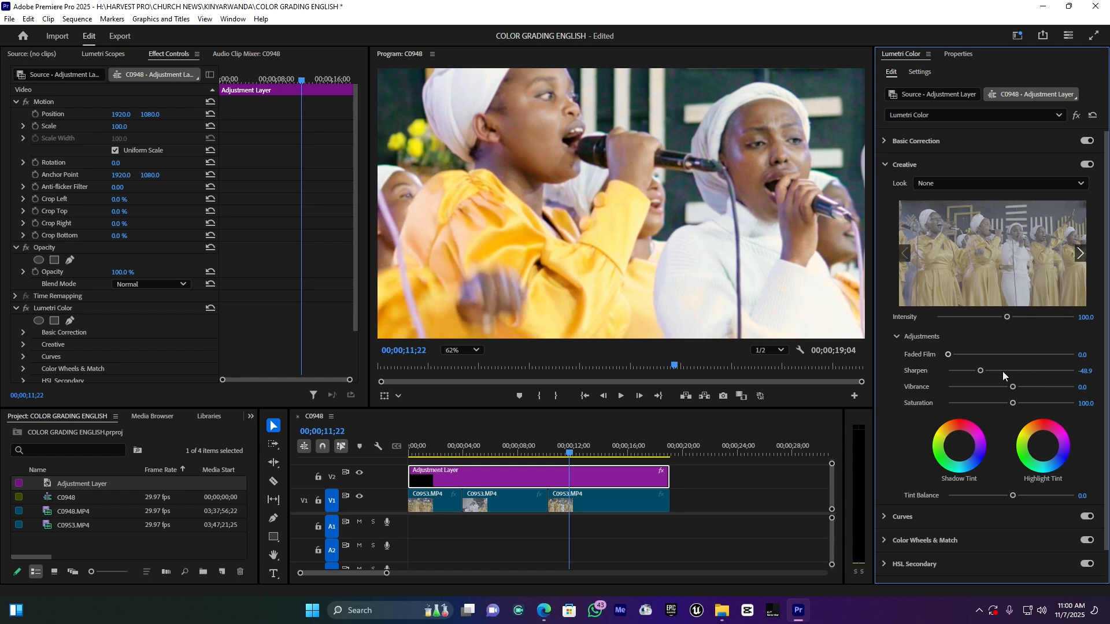
pyautogui.click(1019, 371)
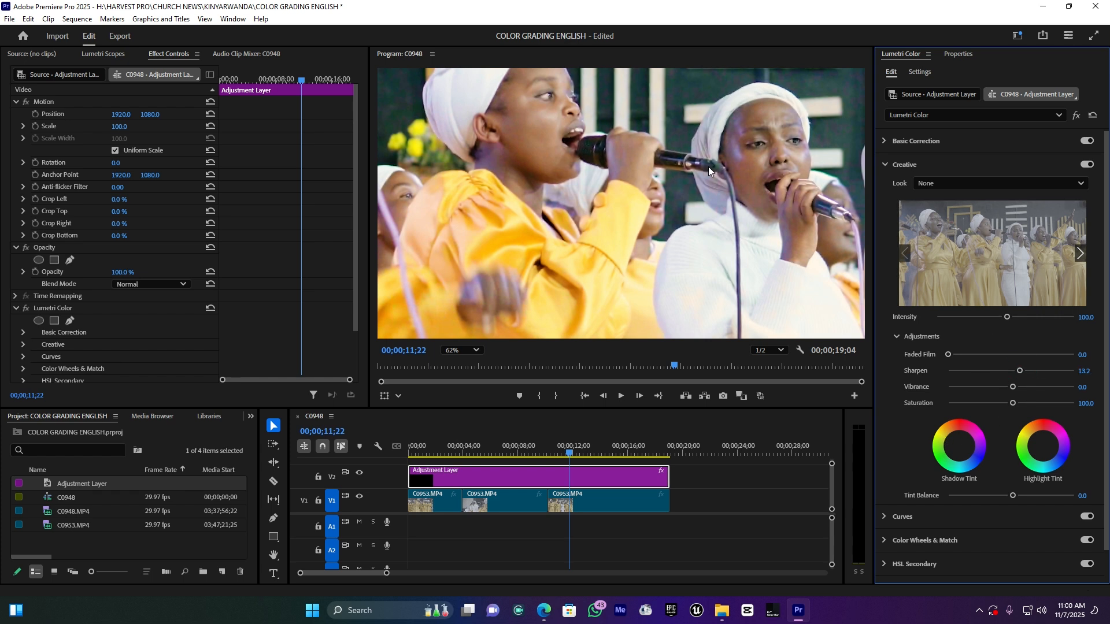
# Step: Fit the whole frame in the preview and compare the shot with the V2 adjustment layer track hidden and shown
pyautogui.click(463, 348)
pyautogui.click(466, 364)
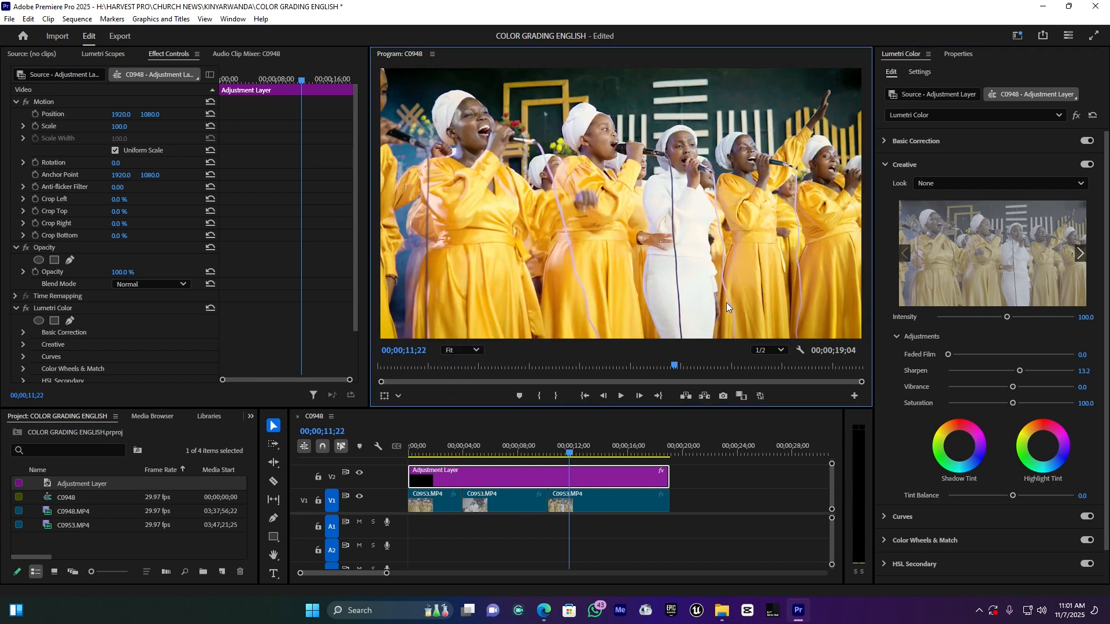
pyautogui.click(359, 473)
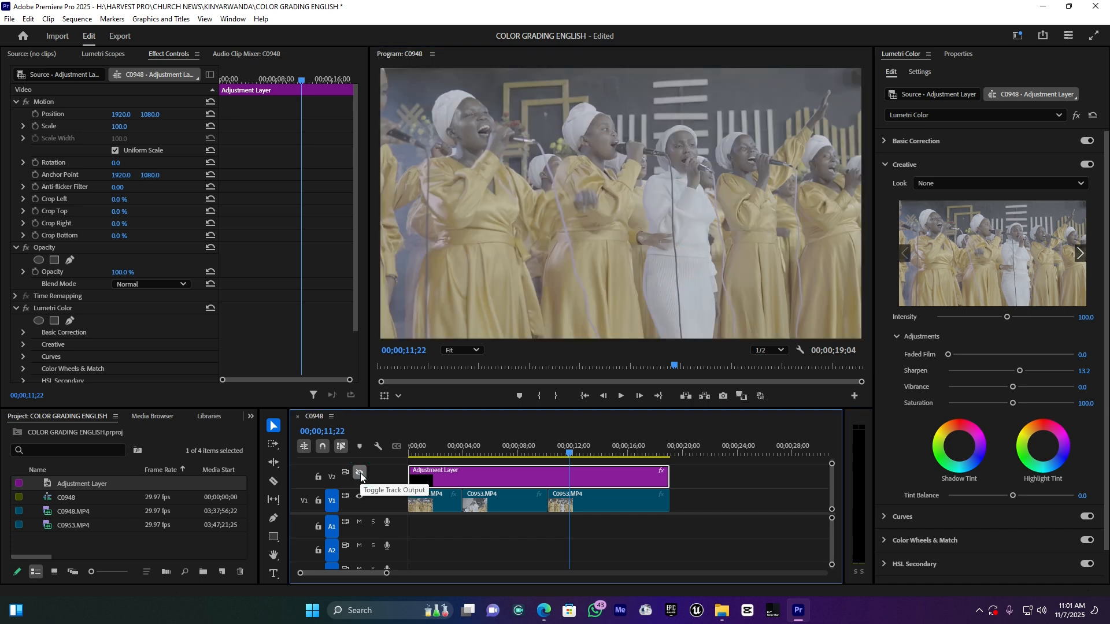
pyautogui.click(360, 472)
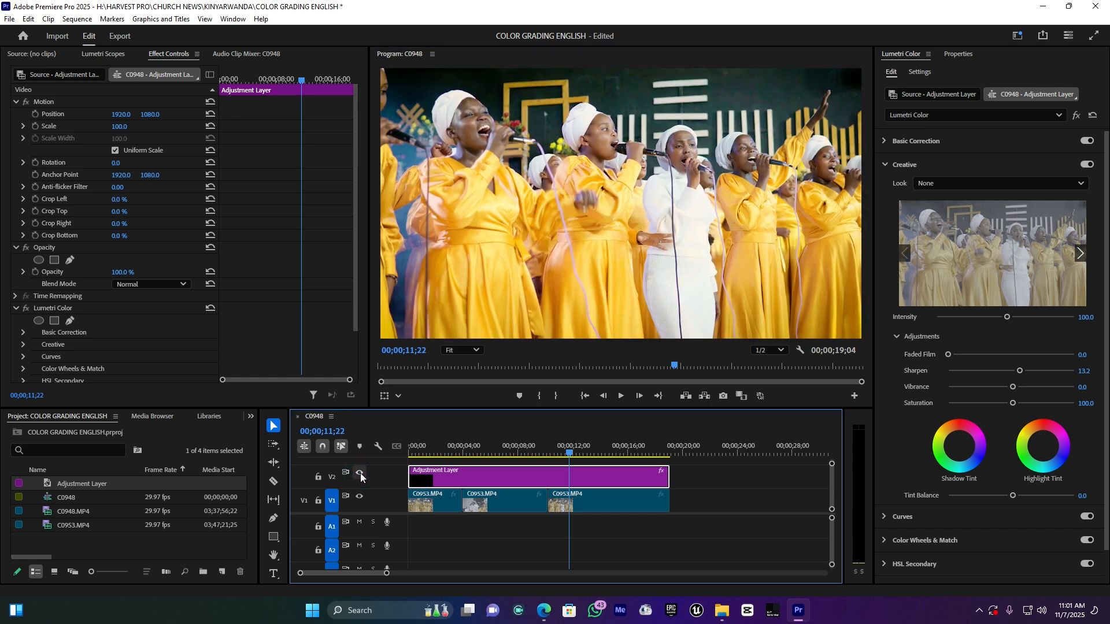